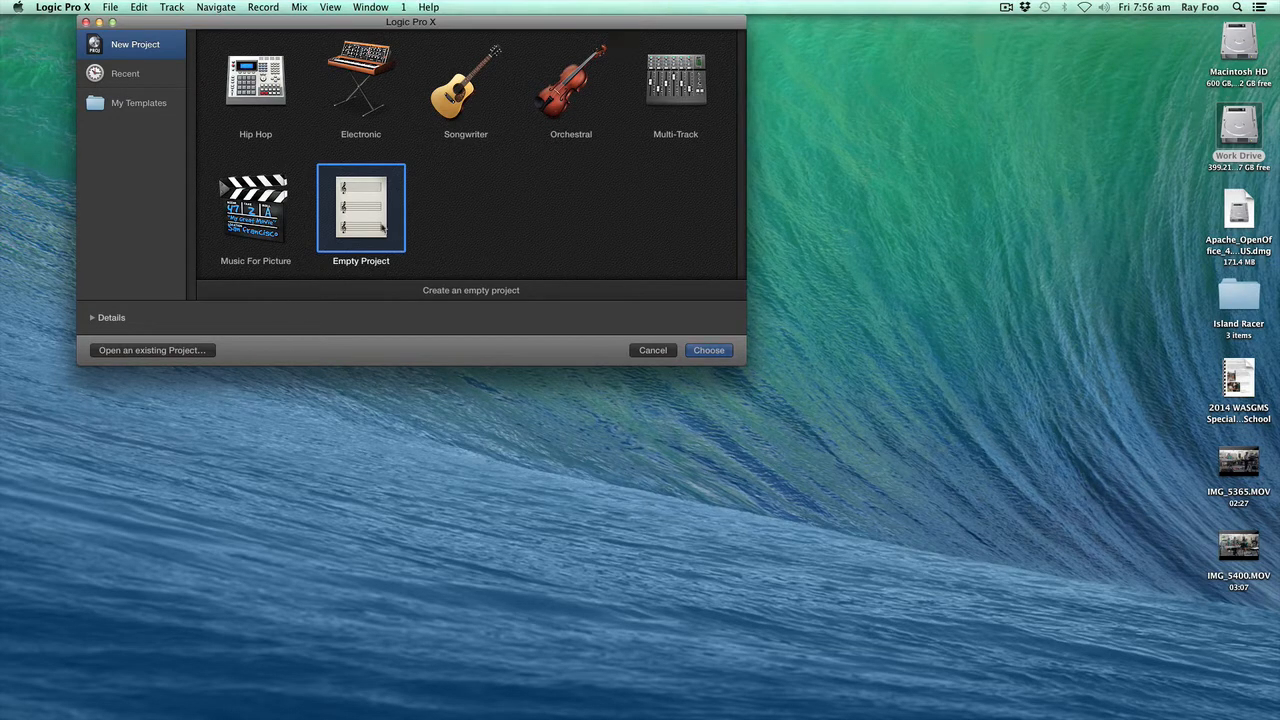
- Create an empty project with one audio track on Input 1 and record a vocal take almost five bars long
{"action": "left_click", "coordinate": [707, 351]}
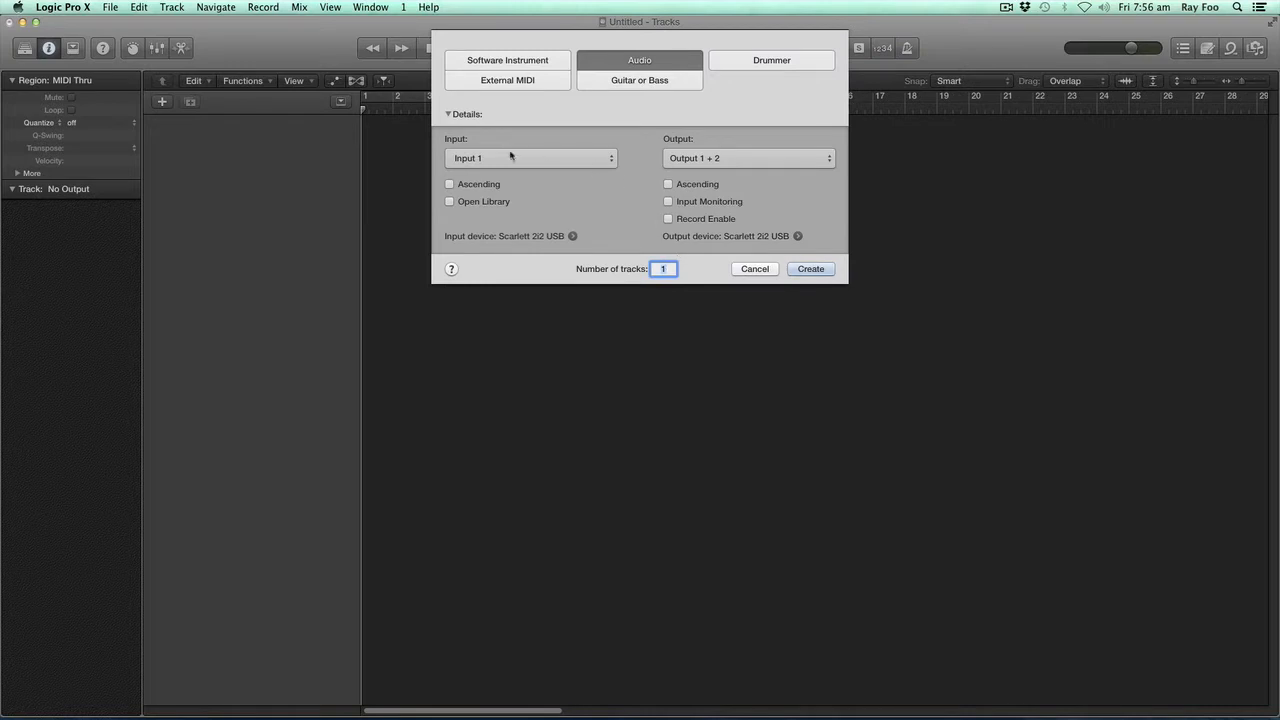
{"action": "left_click", "coordinate": [812, 269]}
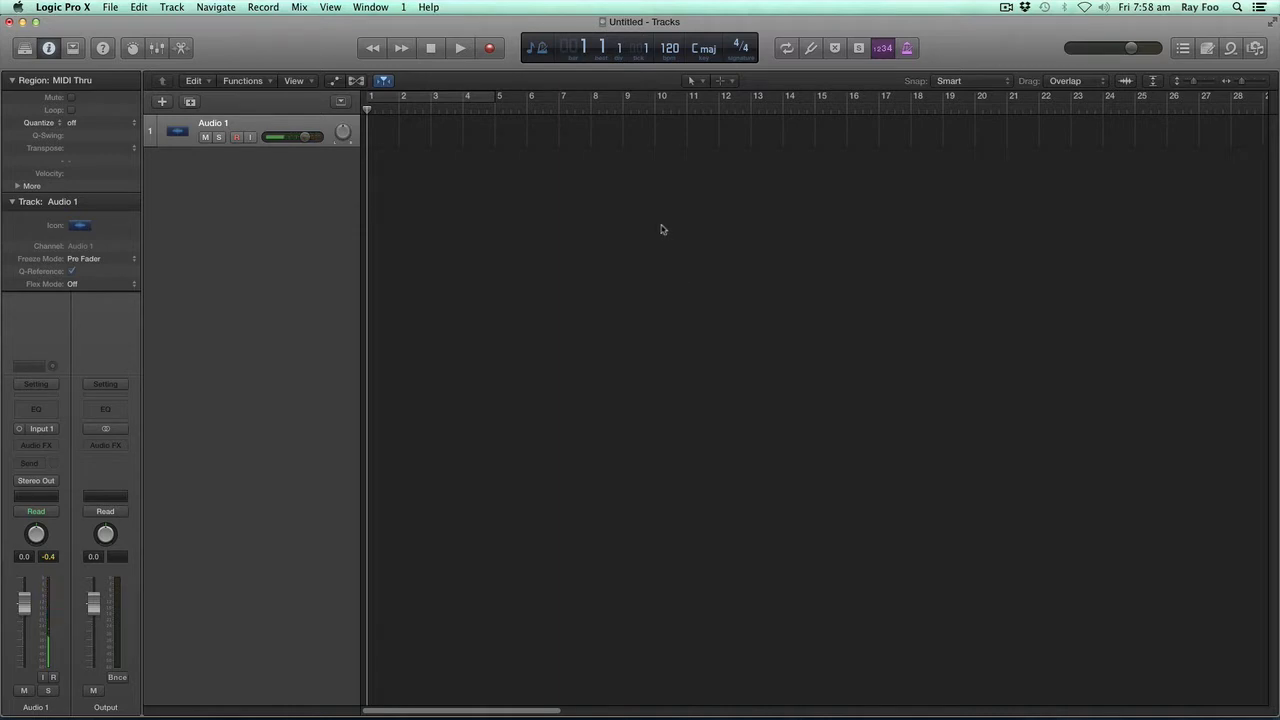
{"action": "left_click", "coordinate": [490, 50]}
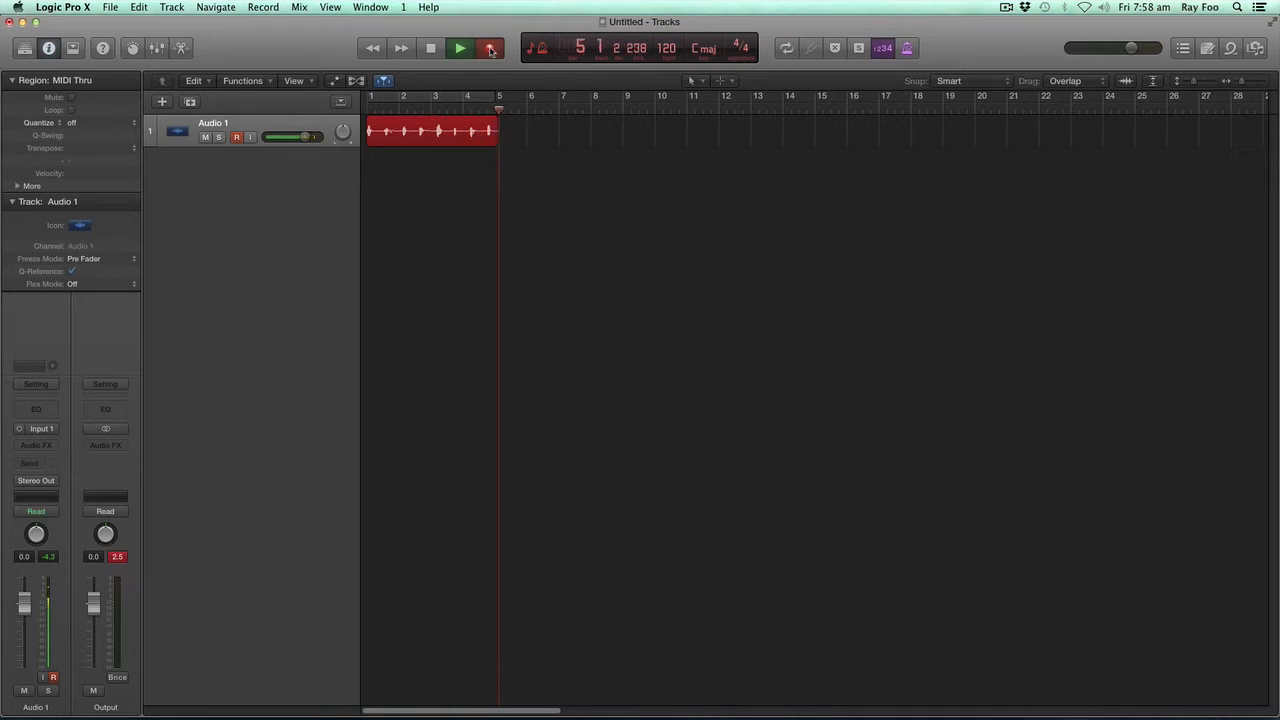
{"action": "key", "text": "space"}
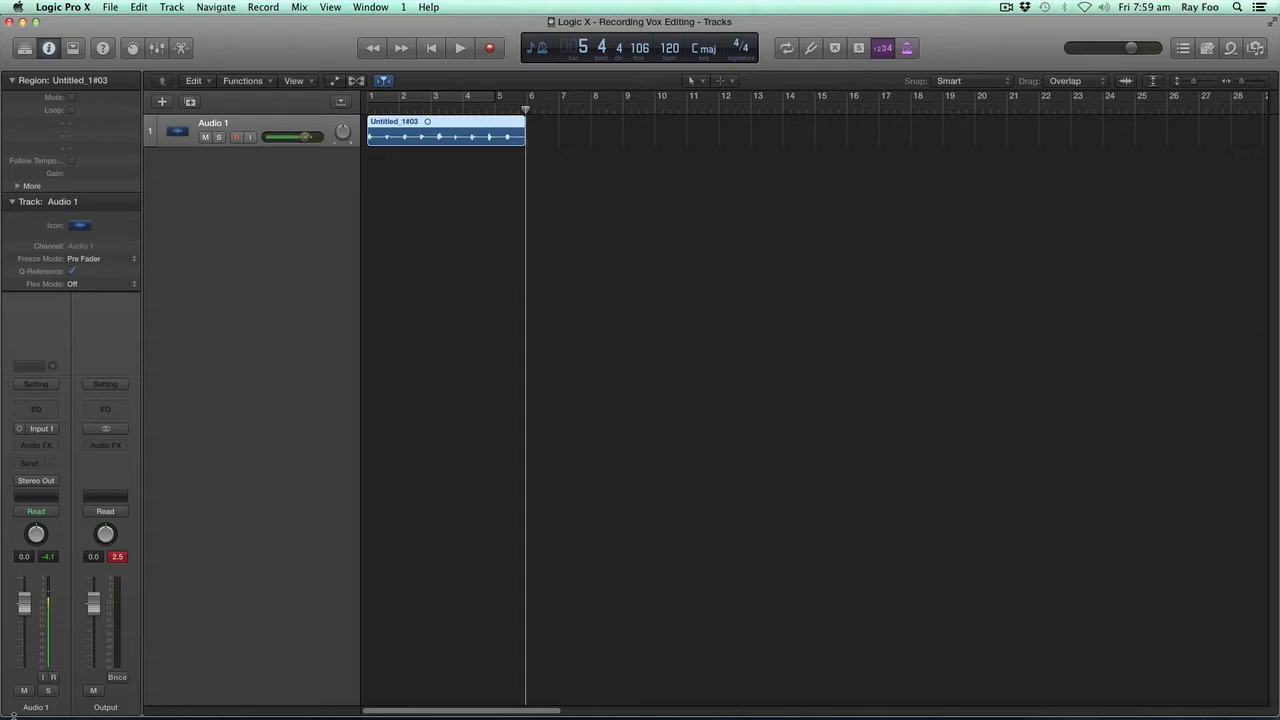
- Return the playhead to bar 1 and enlarge the recorded region in height and width until its waveform fills the Tracks area
{"action": "key", "text": "super+Down"}
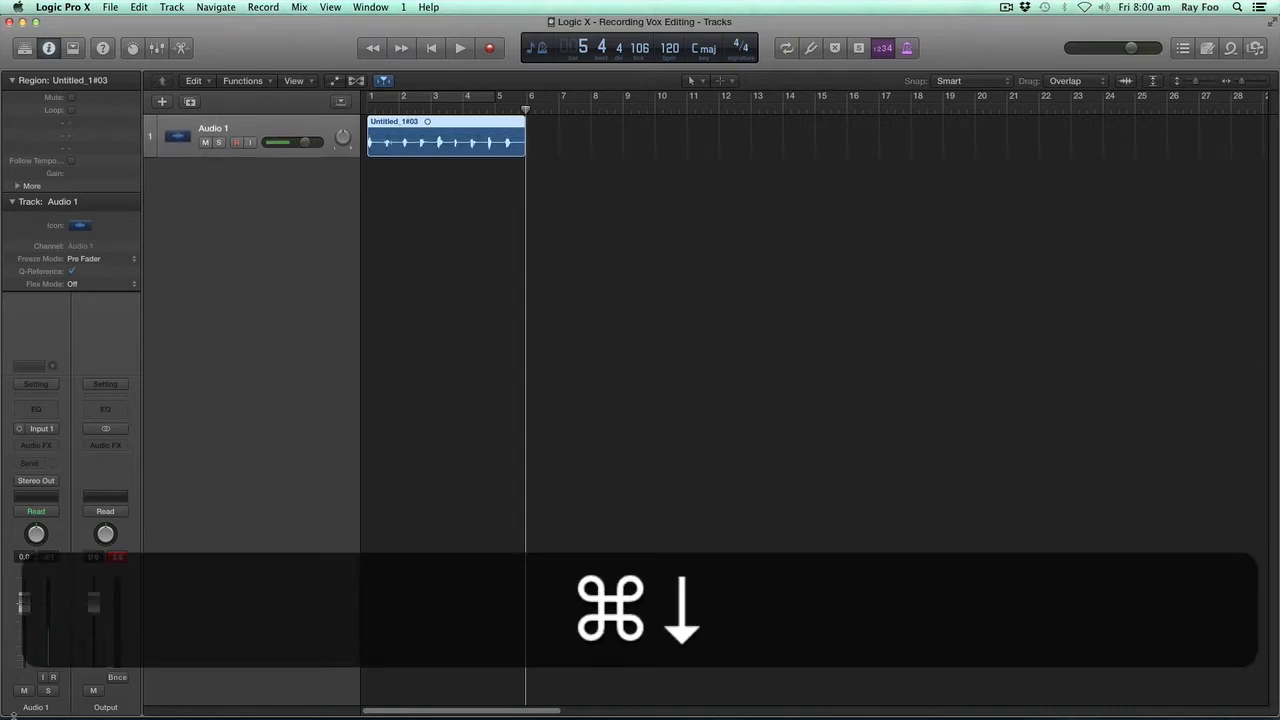
{"action": "key", "text": "super+Right"}
{"action": "key", "text": "super+Down"}
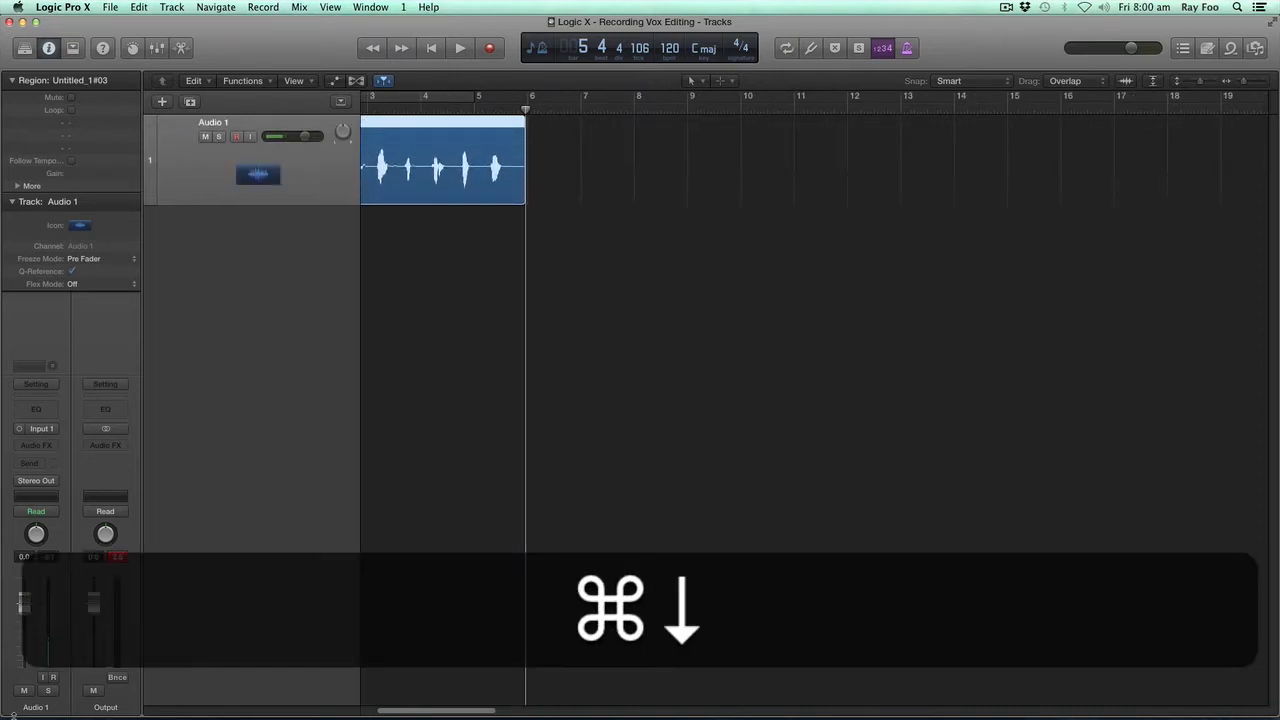
{"action": "key", "text": "Return"}
{"action": "key", "text": "super+Down"}
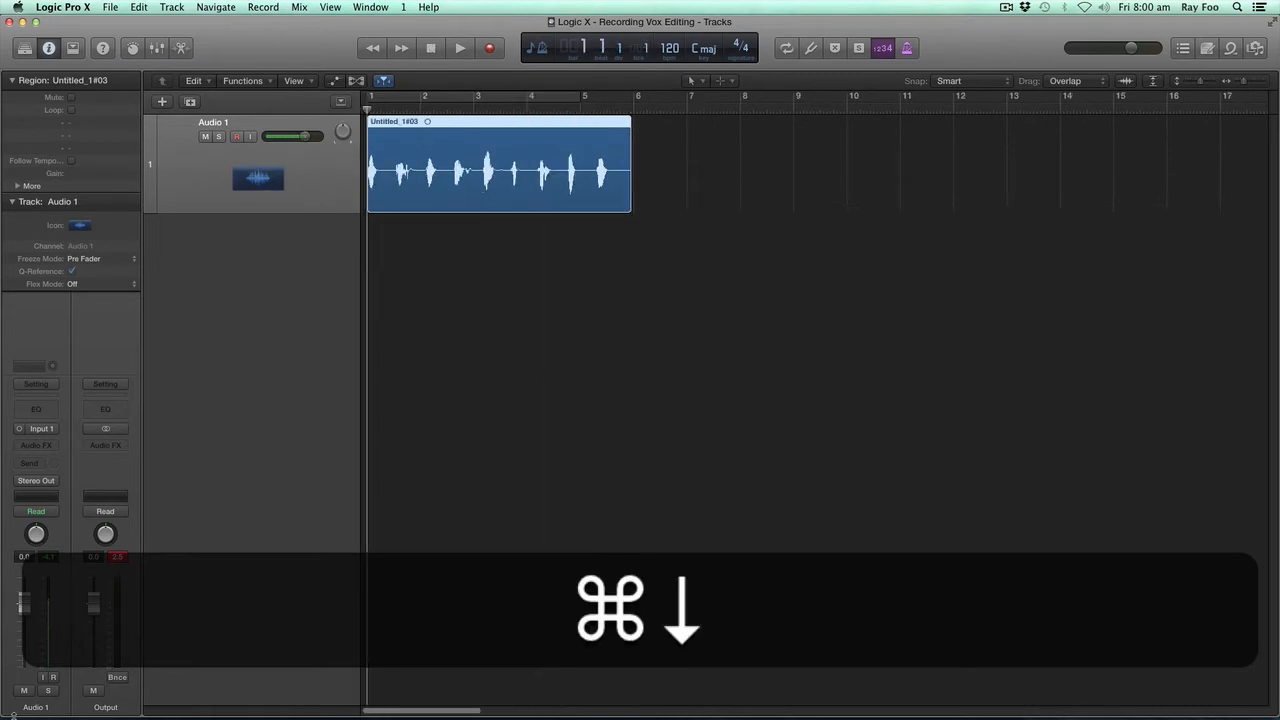
{"action": "key", "text": "super+Down"}
{"action": "key", "text": "super+Right"}
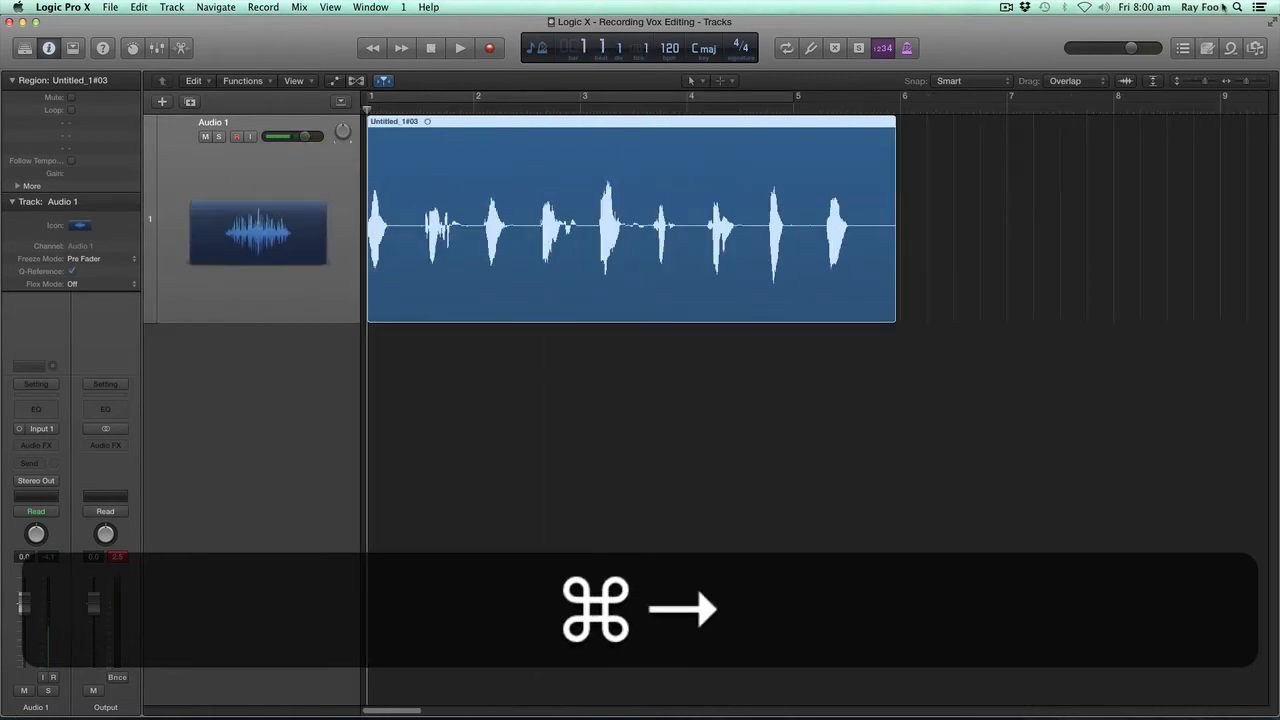
{"action": "left_click_drag", "start_coordinate": [1206, 82], "coordinate": [1237, 112]}
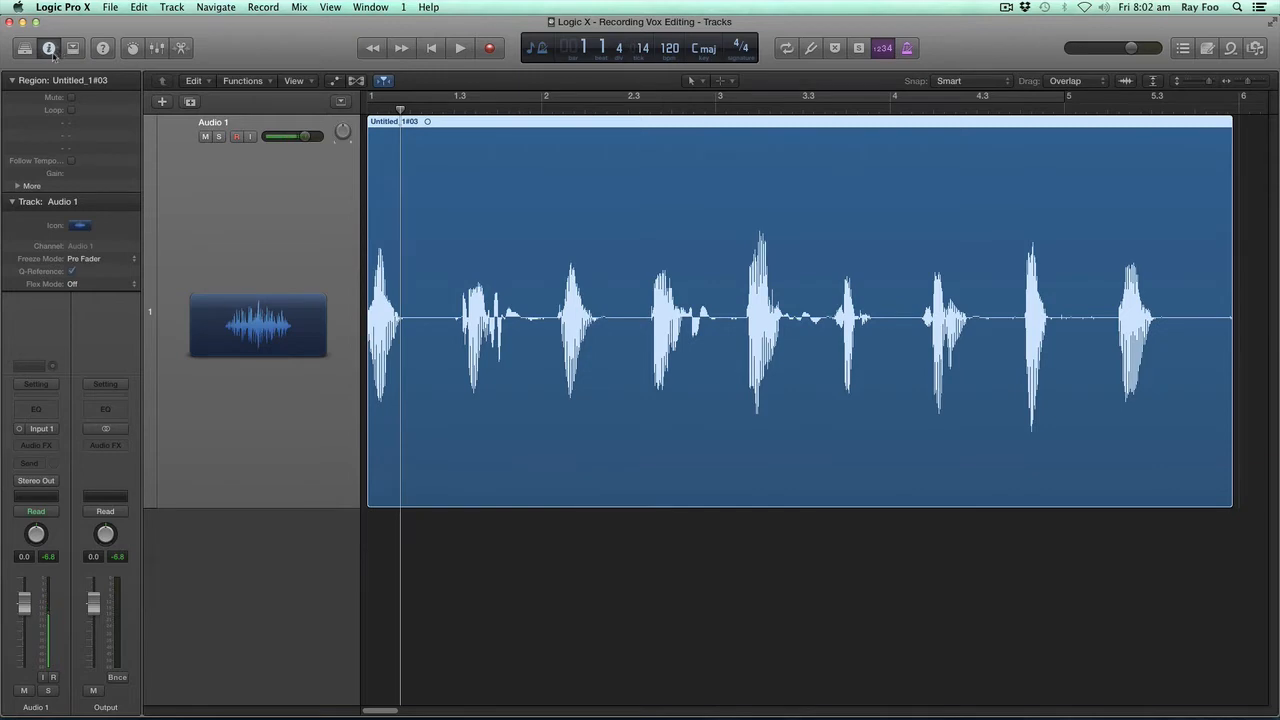
- Hide the Inspector, and briefly show and close the Library to leave more room for the Tracks area
{"action": "left_click", "coordinate": [48, 48]}
{"action": "left_click", "coordinate": [48, 48]}
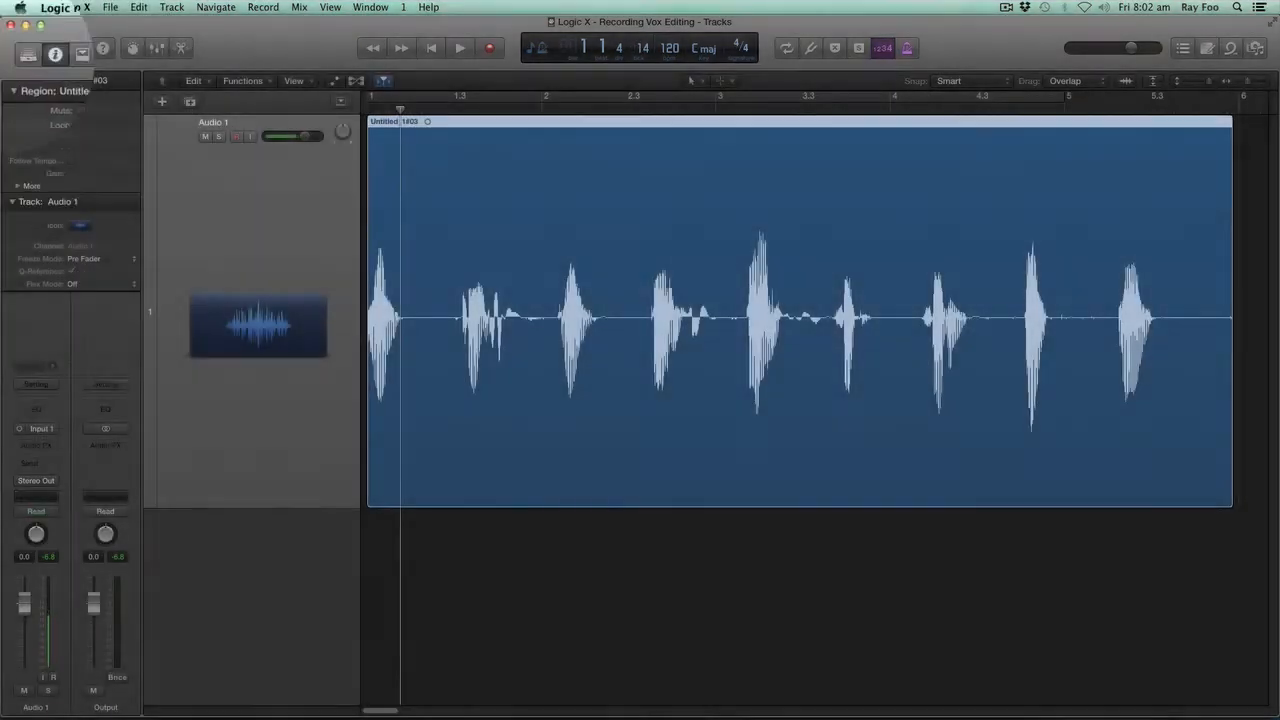
{"action": "left_click", "coordinate": [55, 48]}
{"action": "left_click", "coordinate": [28, 48]}
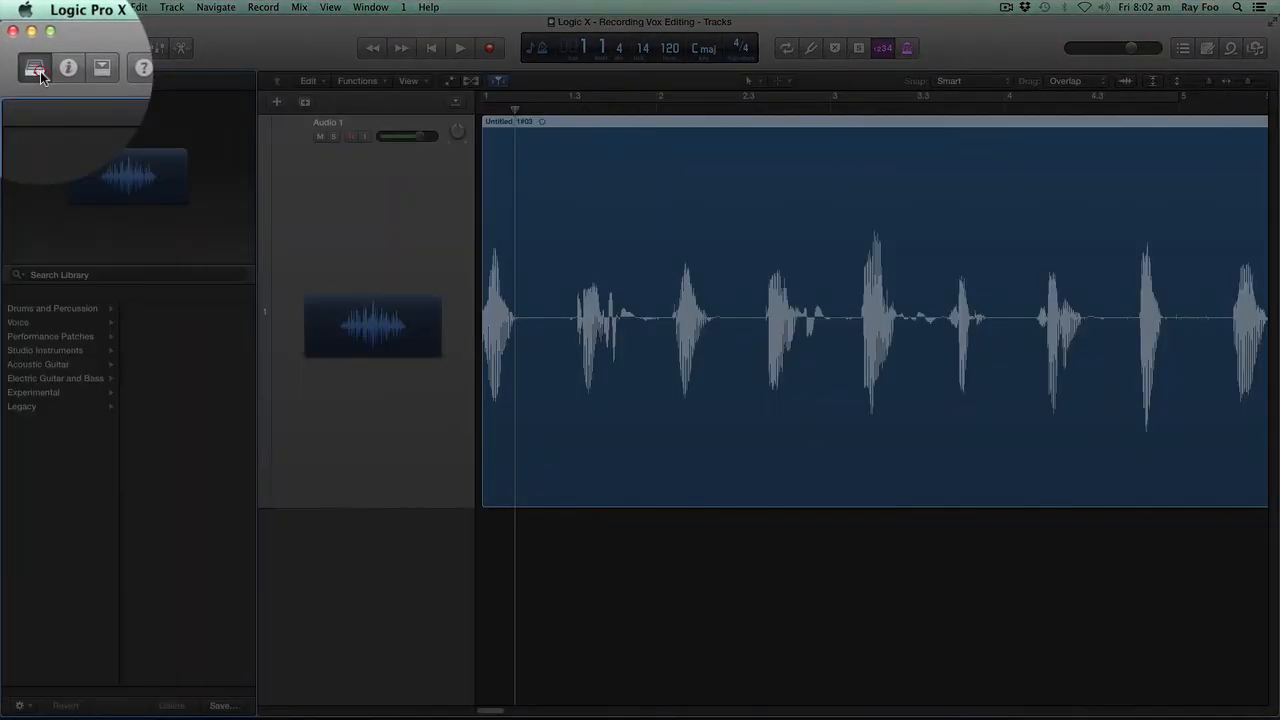
{"action": "left_click", "coordinate": [38, 68]}
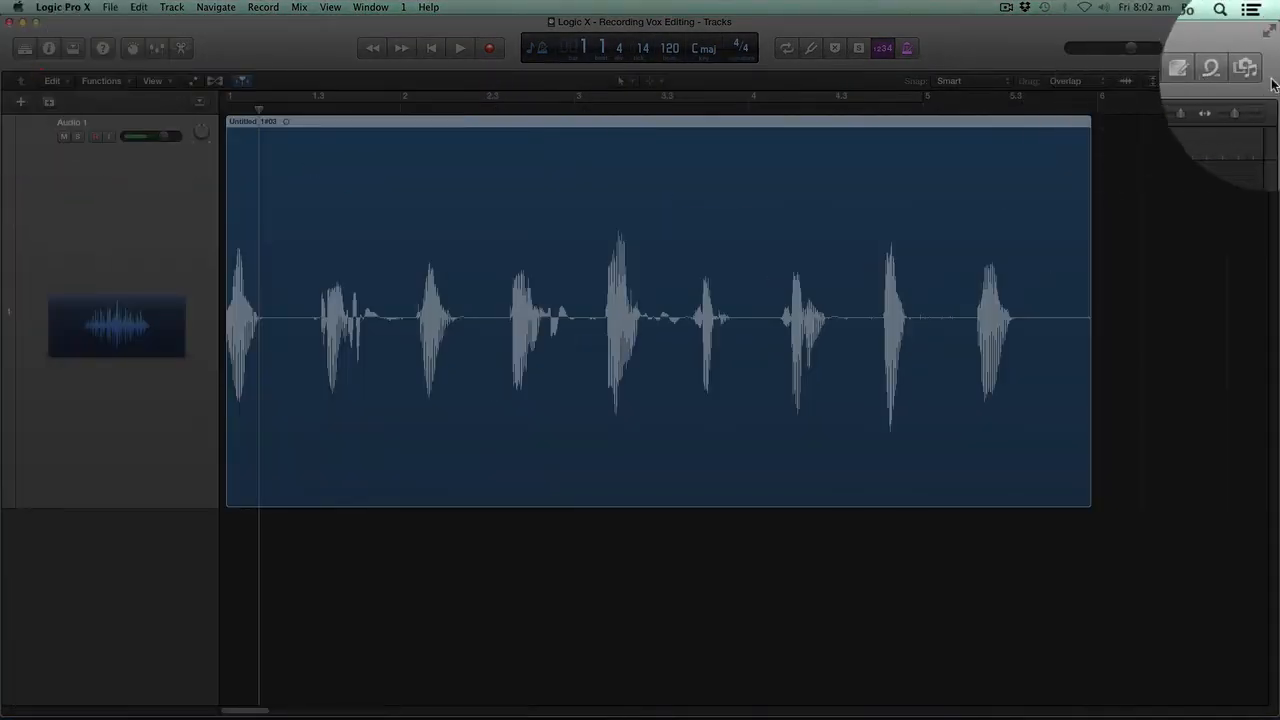
- Look through the project audio, all files, Apple Loops, notes, event list and marker list, and close the side area
{"action": "left_click", "coordinate": [1255, 48]}
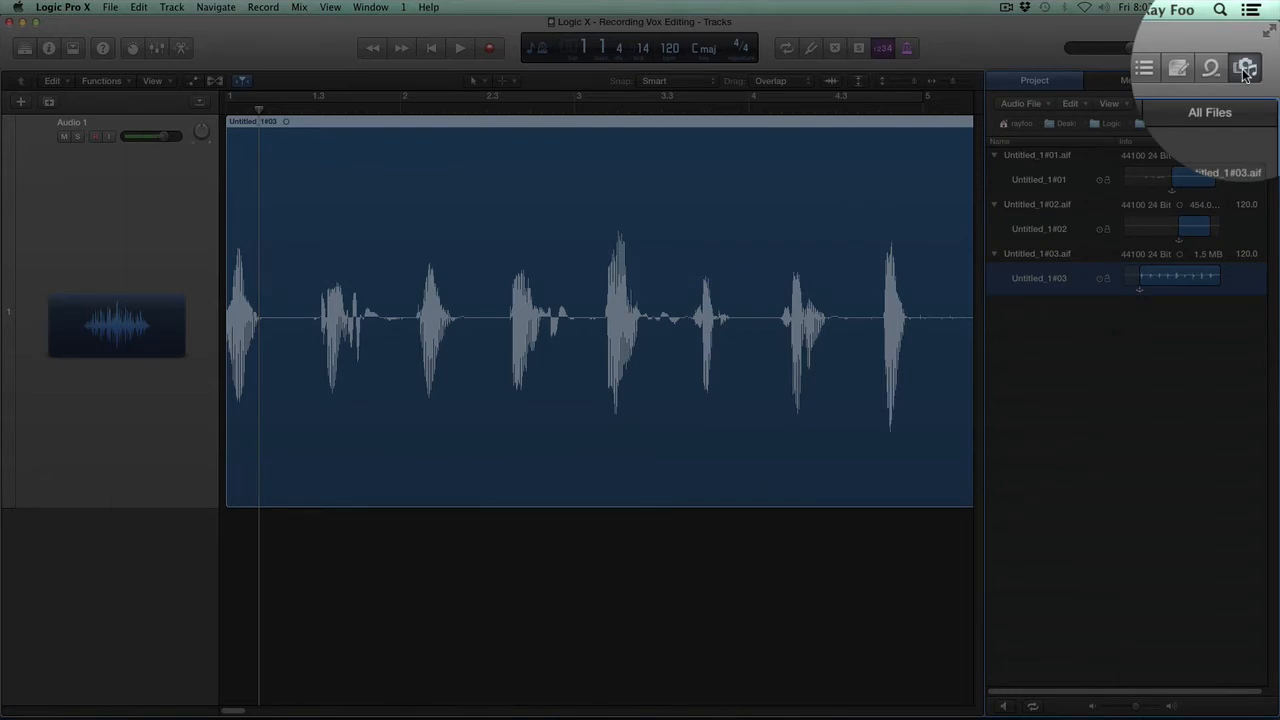
{"action": "left_click", "coordinate": [1128, 80]}
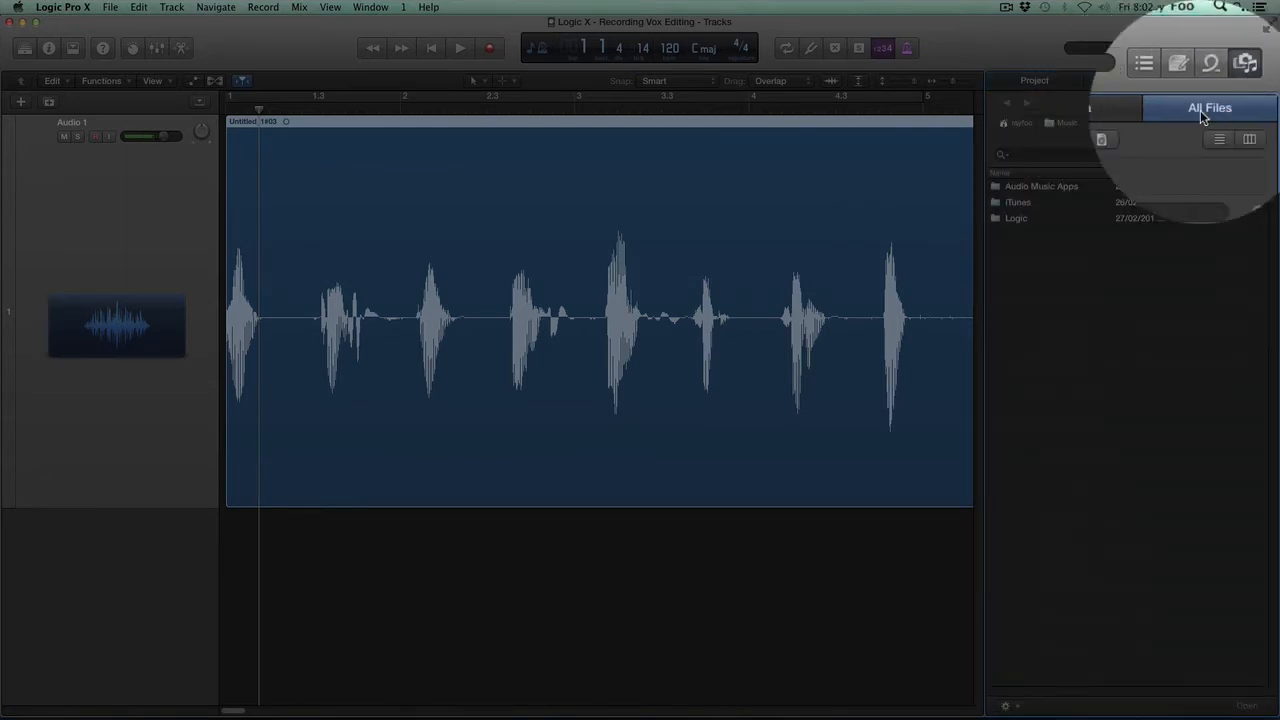
{"action": "left_click", "coordinate": [1037, 81]}
{"action": "left_click", "coordinate": [1233, 48]}
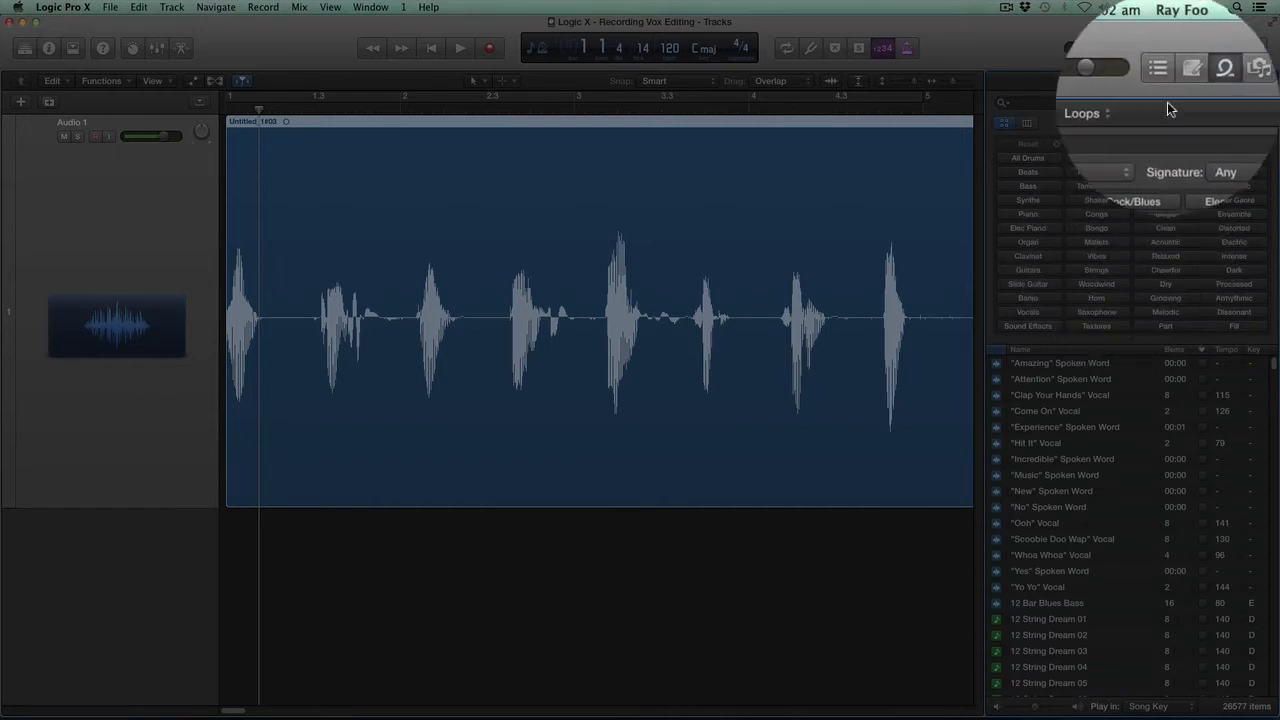
{"action": "left_click", "coordinate": [1181, 60]}
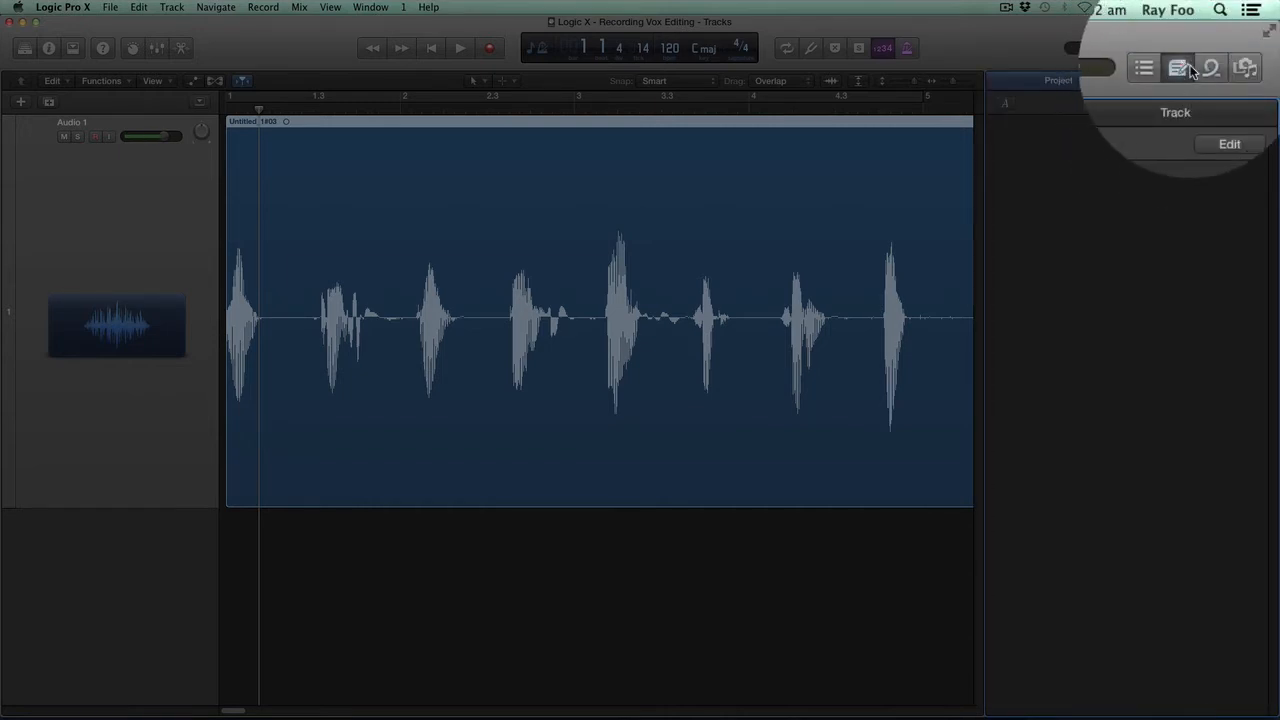
{"action": "left_click", "coordinate": [1144, 67]}
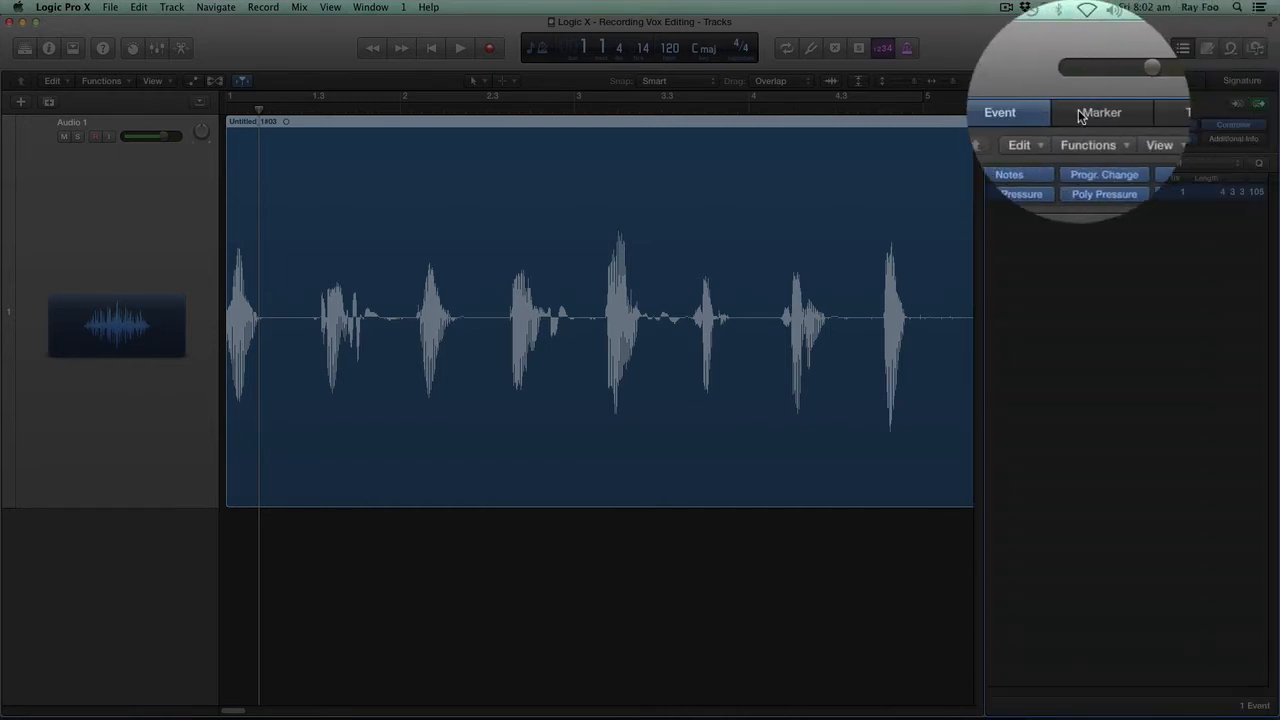
{"action": "left_click", "coordinate": [1081, 116]}
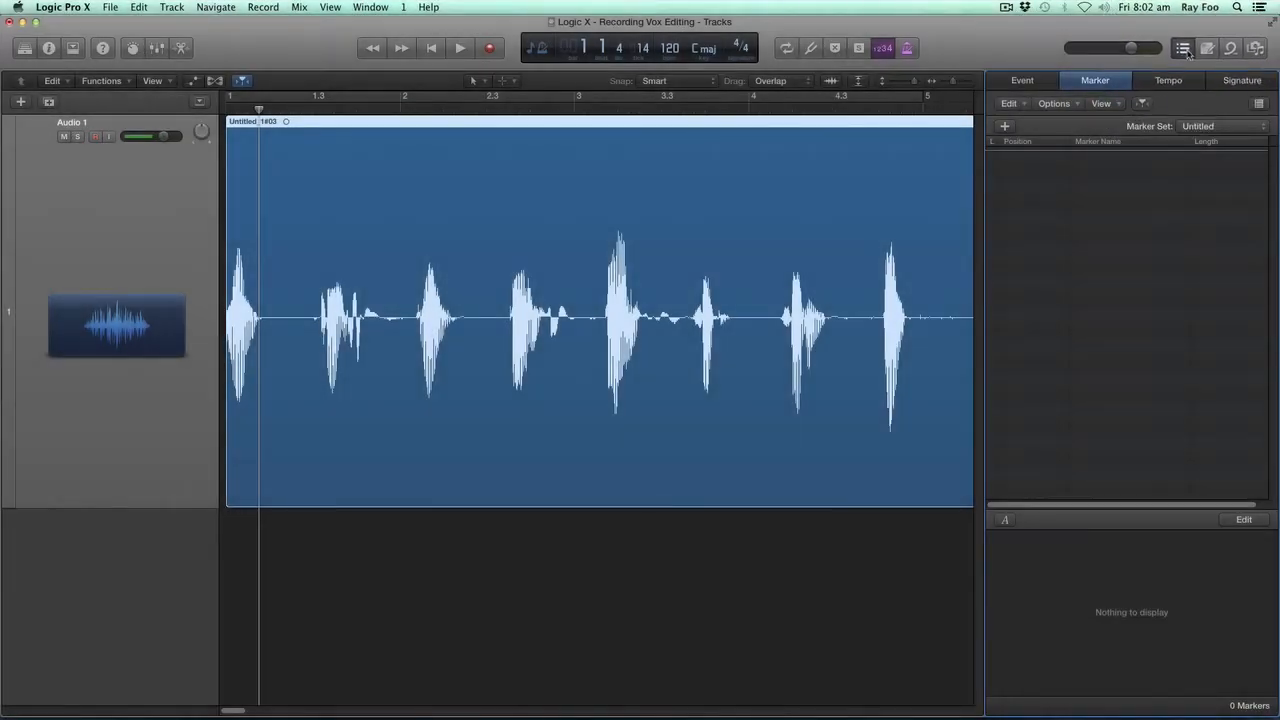
{"action": "left_click", "coordinate": [1184, 50]}
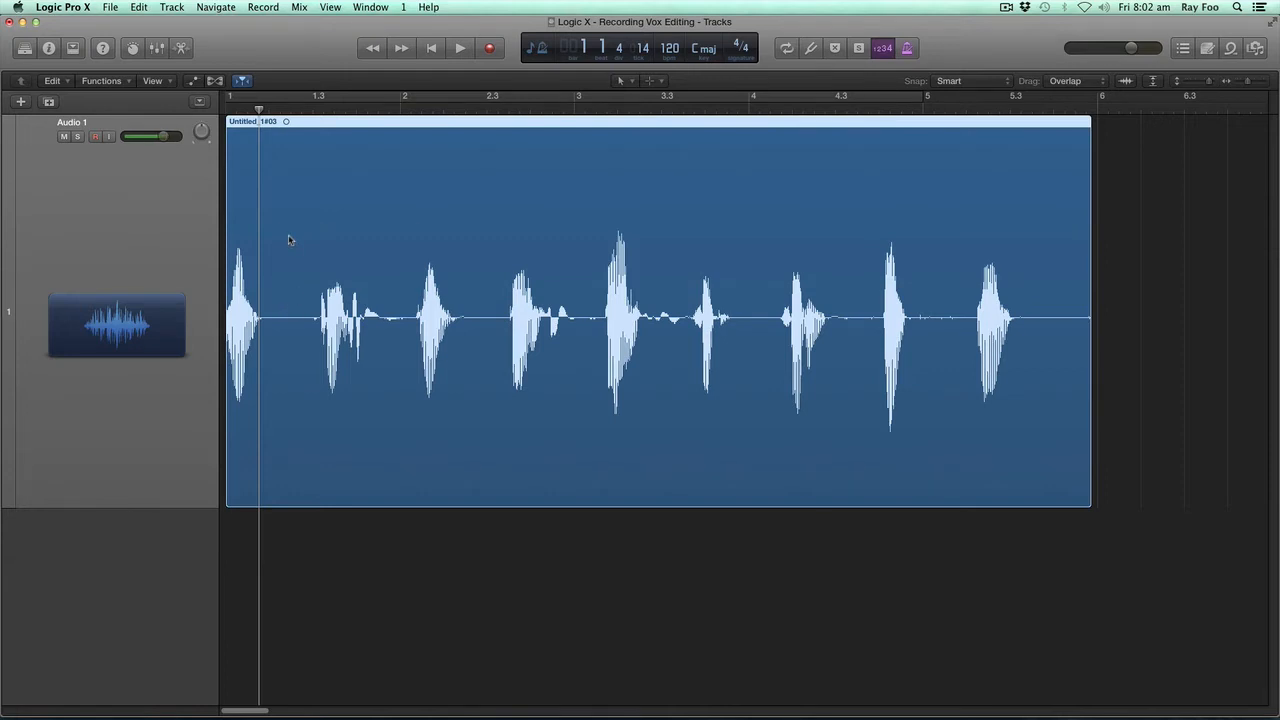
- Switch to the Scissors tool and split the vocal region just after the first spoken word
{"action": "key", "text": "t"}
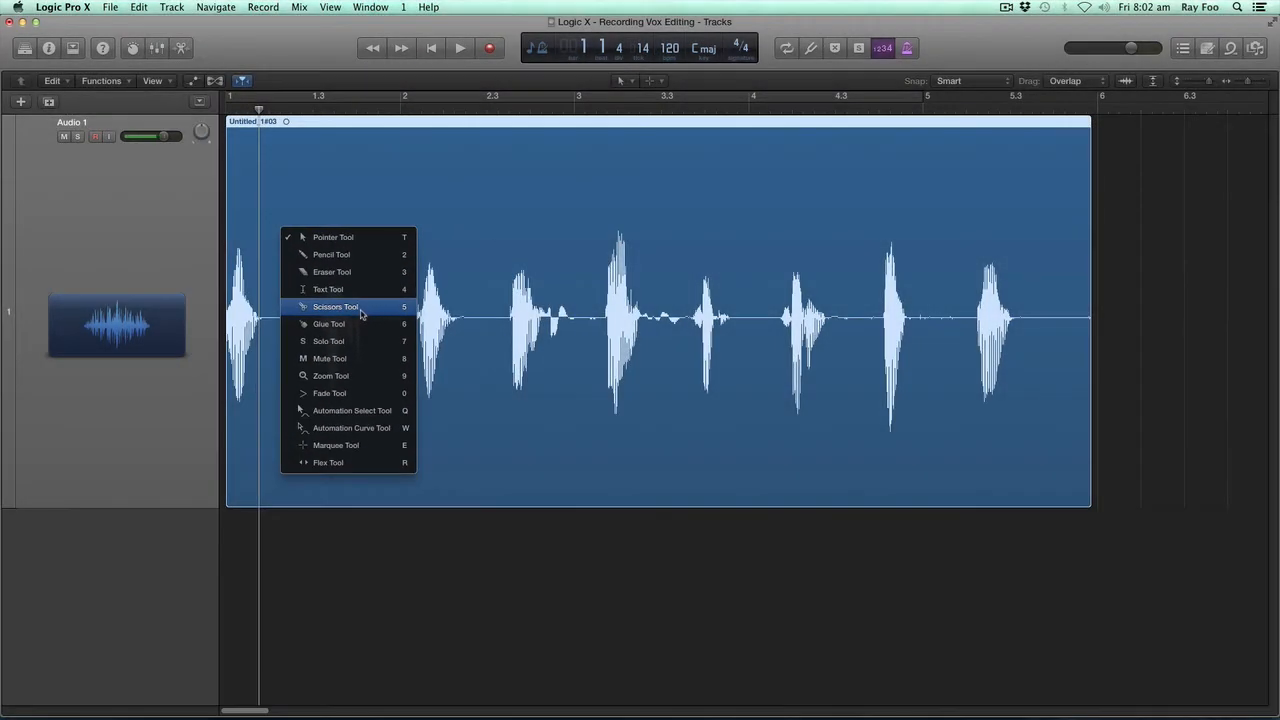
{"action": "left_click", "coordinate": [361, 312]}
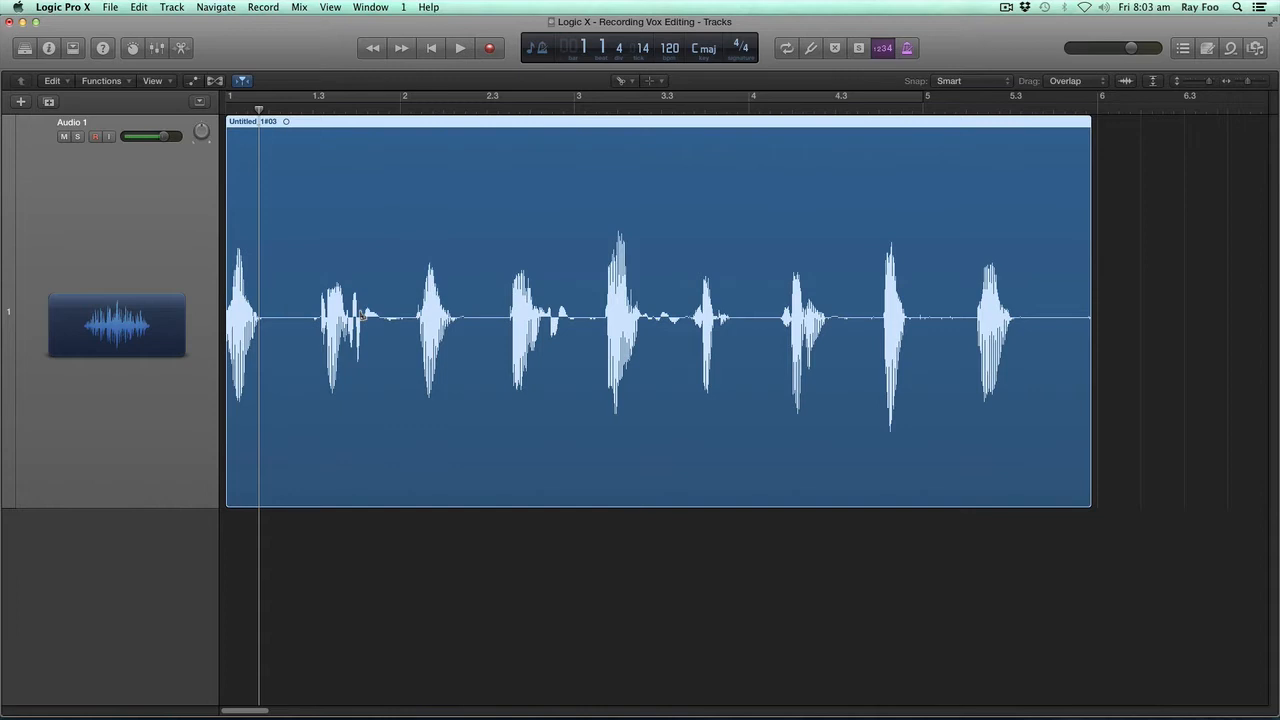
{"action": "key", "text": "t"}
{"action": "key", "text": "5"}
{"action": "left_click", "coordinate": [269, 330]}
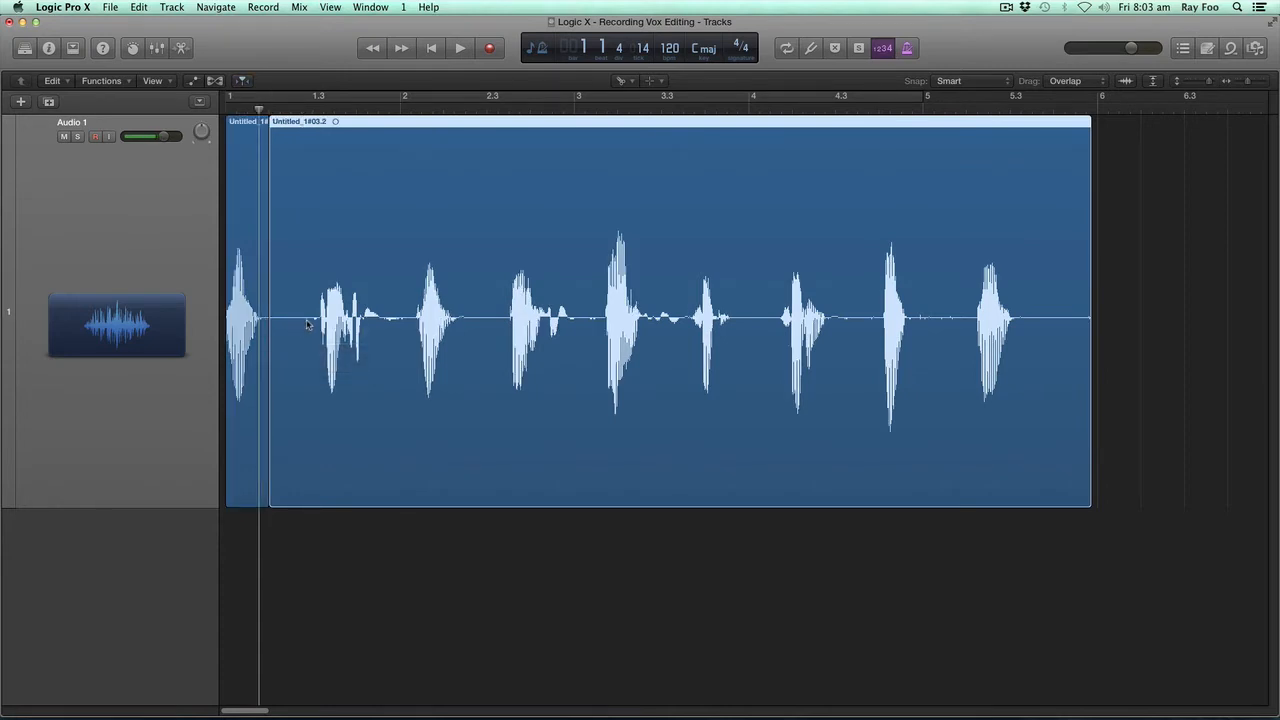
- Split the rest of the vocal region at 13 points in the gaps between the spoken words, isolating each word and the silences
{"action": "left_click", "coordinate": [307, 323]}
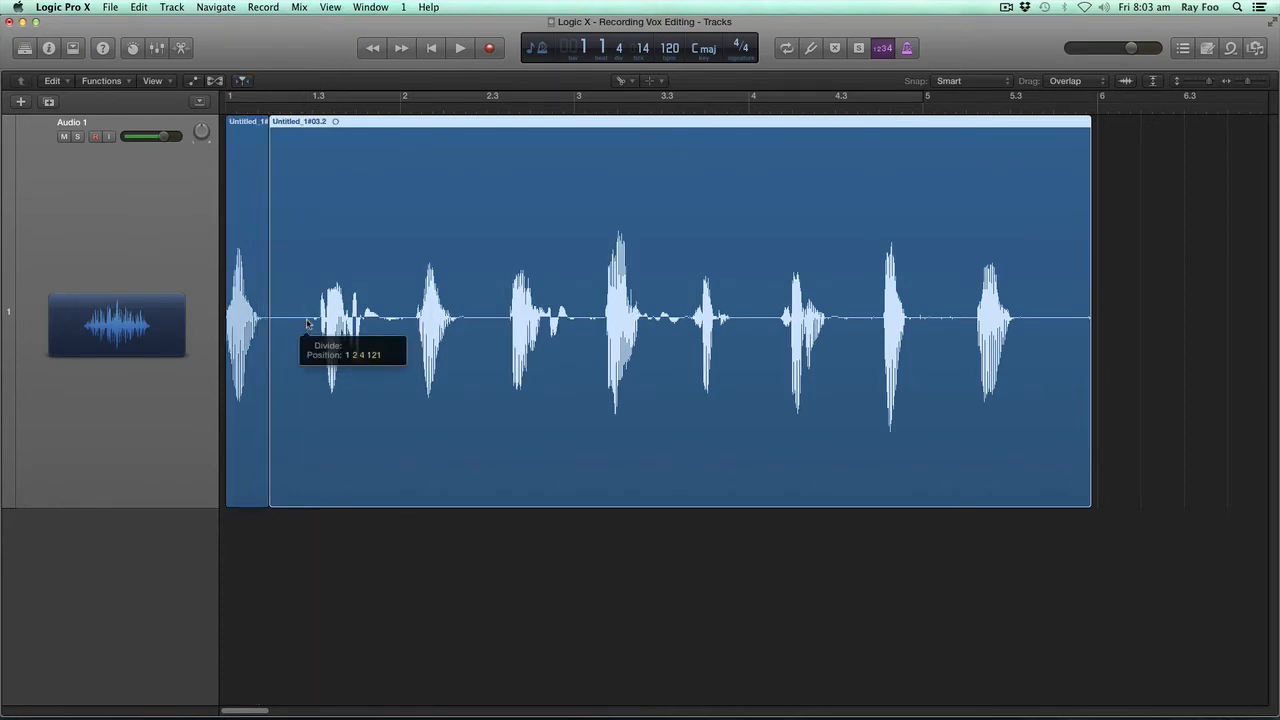
{"action": "left_click", "coordinate": [405, 325]}
{"action": "left_click", "coordinate": [472, 327]}
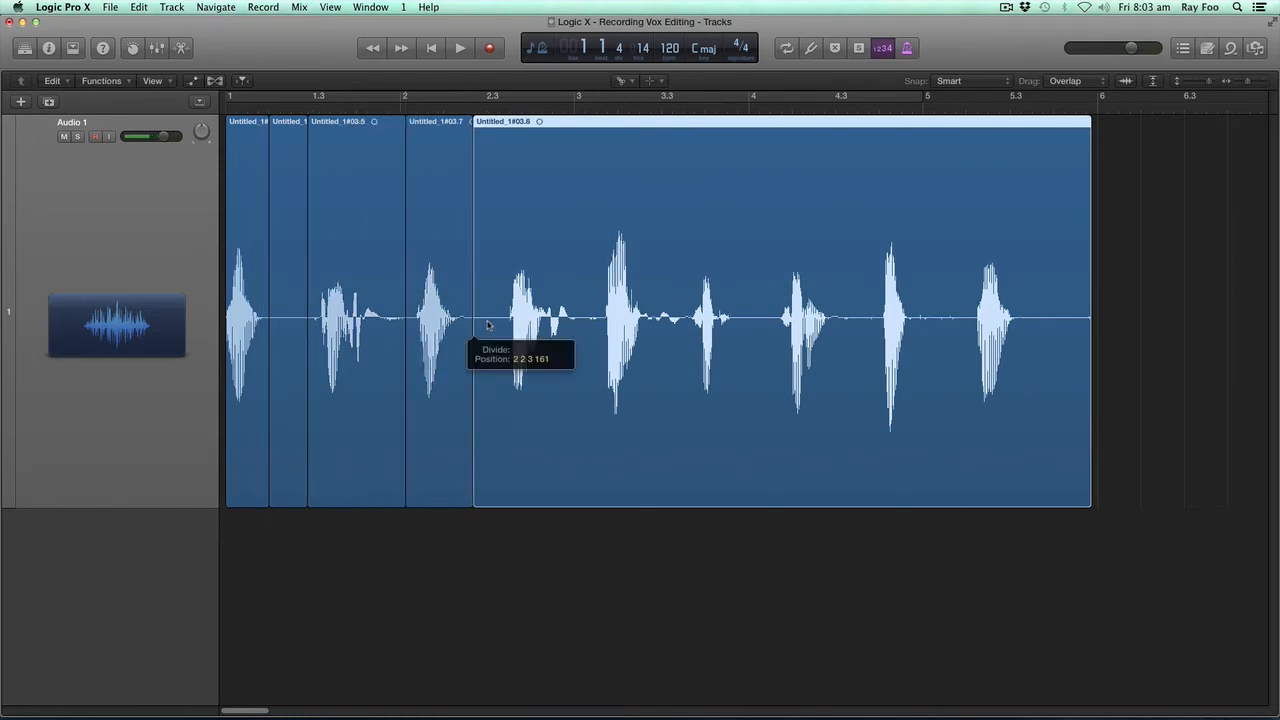
{"action": "left_click", "coordinate": [502, 328]}
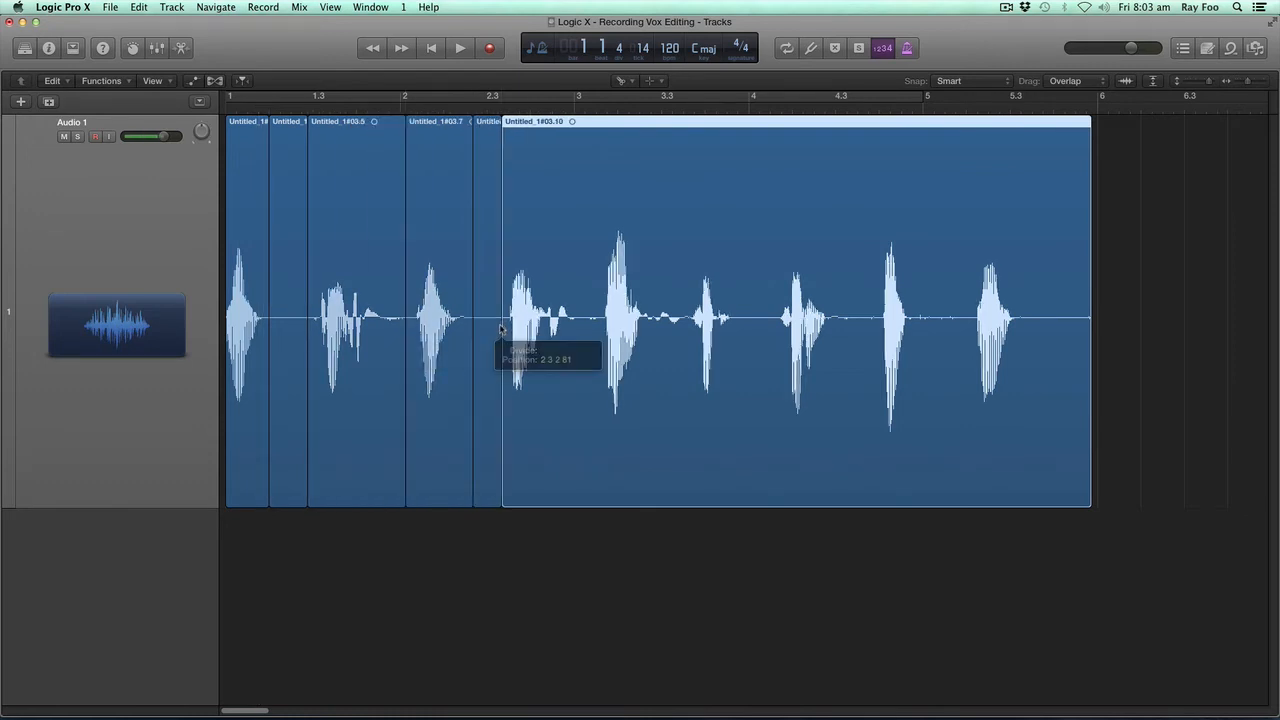
{"action": "left_click", "coordinate": [574, 329]}
{"action": "left_click", "coordinate": [602, 330]}
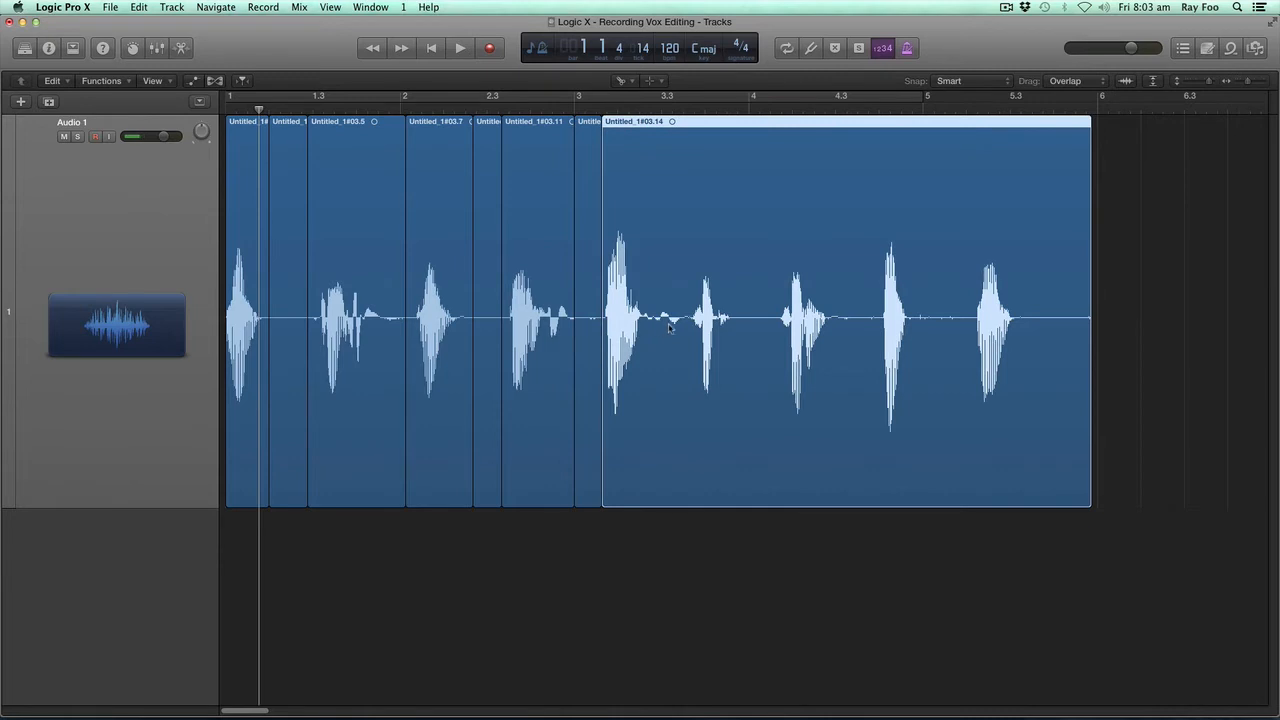
{"action": "left_click", "coordinate": [666, 323]}
{"action": "left_click", "coordinate": [734, 334]}
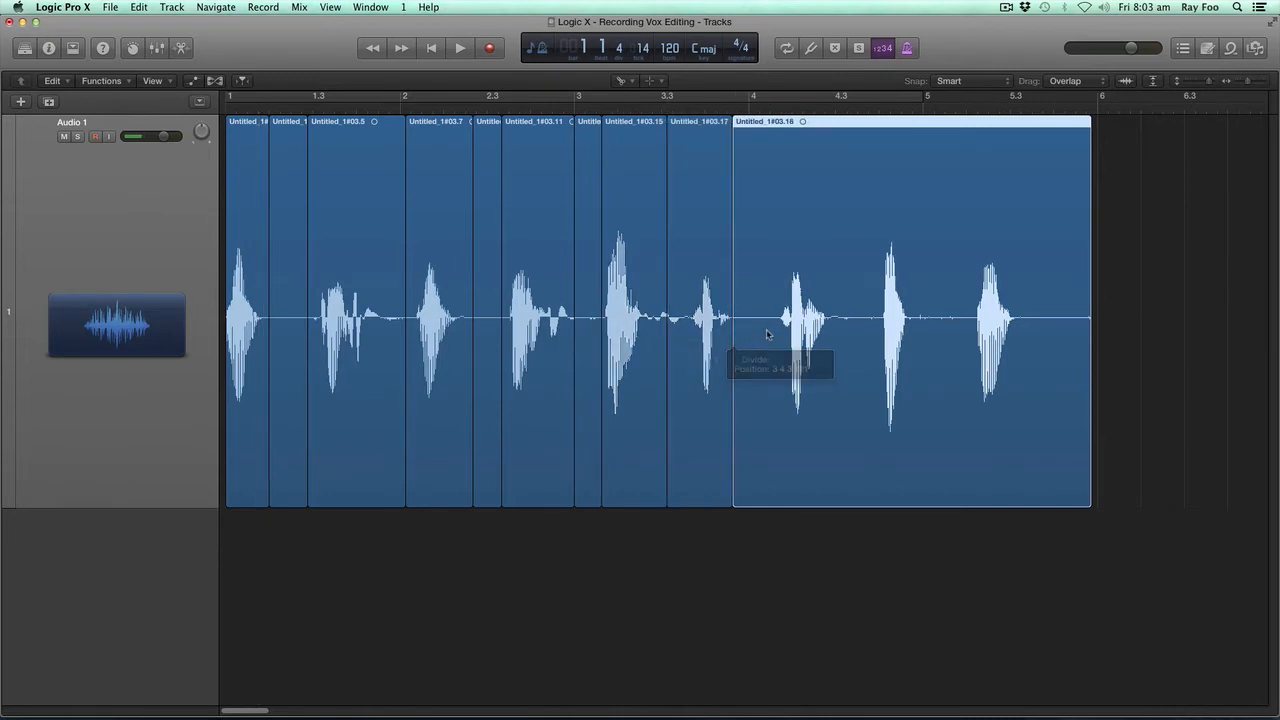
{"action": "left_click", "coordinate": [775, 328]}
{"action": "left_click", "coordinate": [844, 330]}
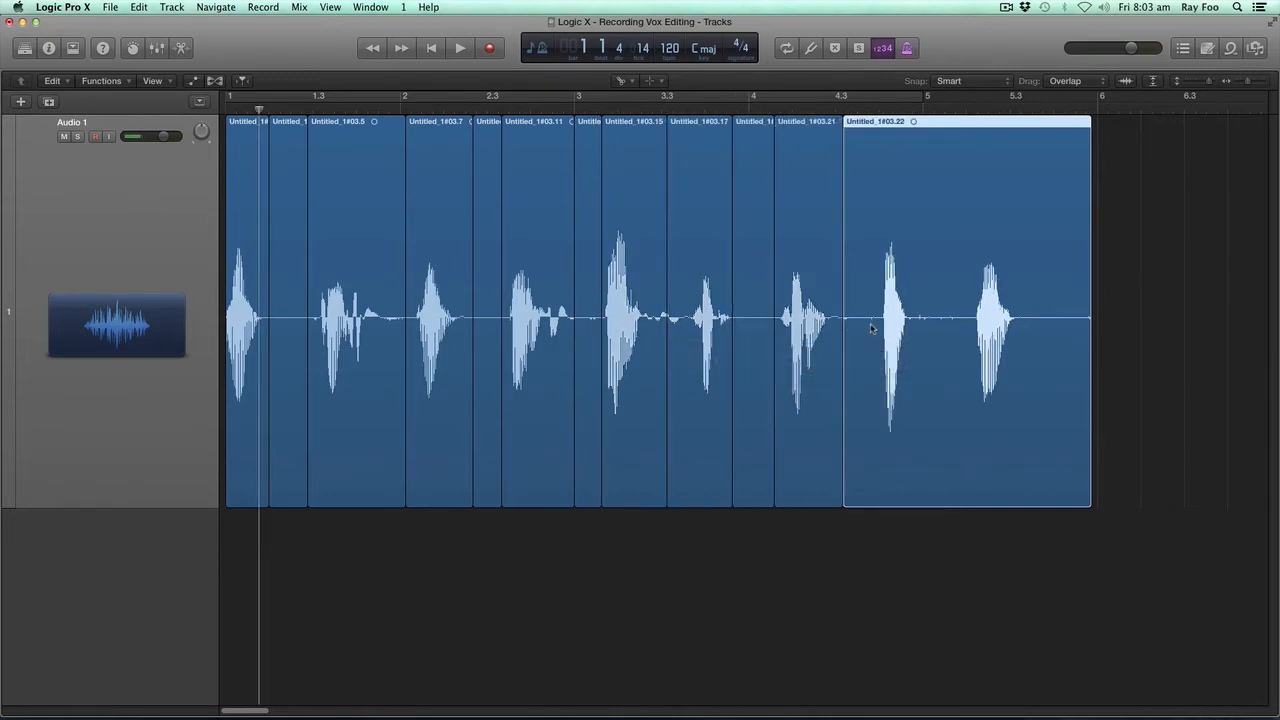
{"action": "left_click", "coordinate": [871, 329]}
{"action": "left_click", "coordinate": [919, 338]}
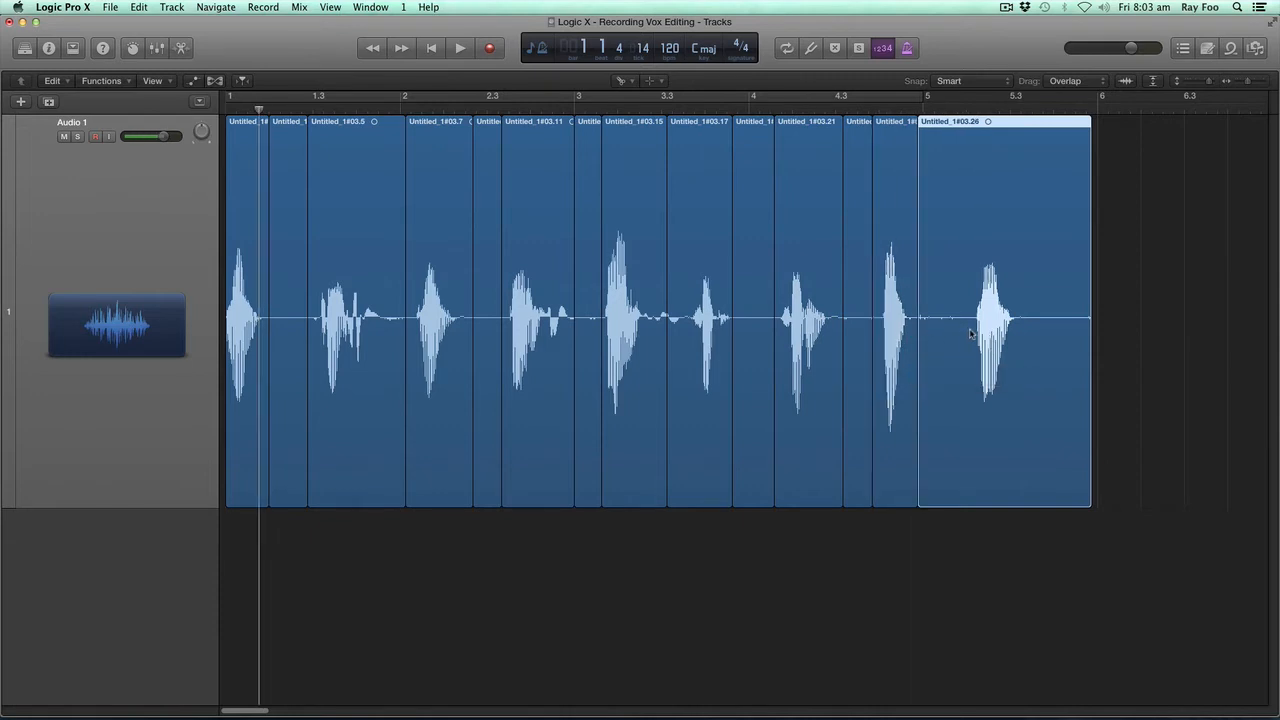
{"action": "left_click", "coordinate": [968, 334]}
- Switch to the Pointer tool and delete the silent pieces on both sides of the second-to-last spoken word
{"action": "key", "text": "t"}
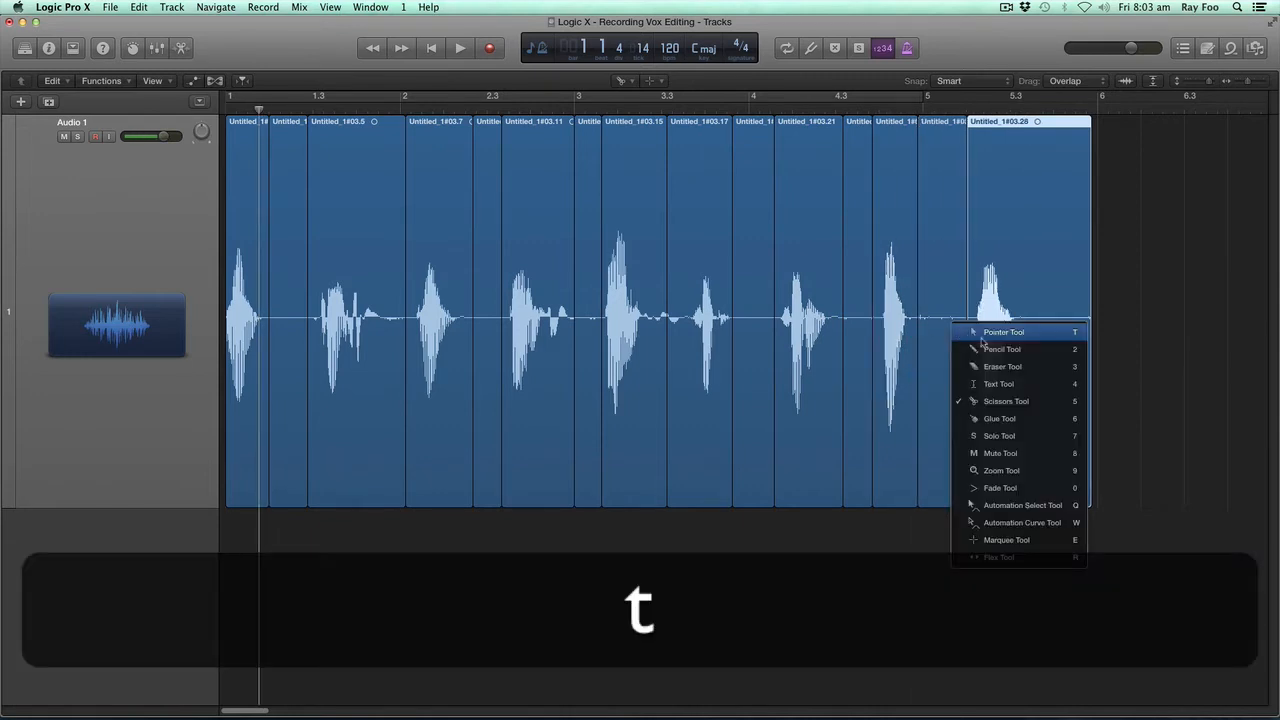
{"action": "left_click", "coordinate": [985, 335]}
{"action": "left_click", "coordinate": [945, 379]}
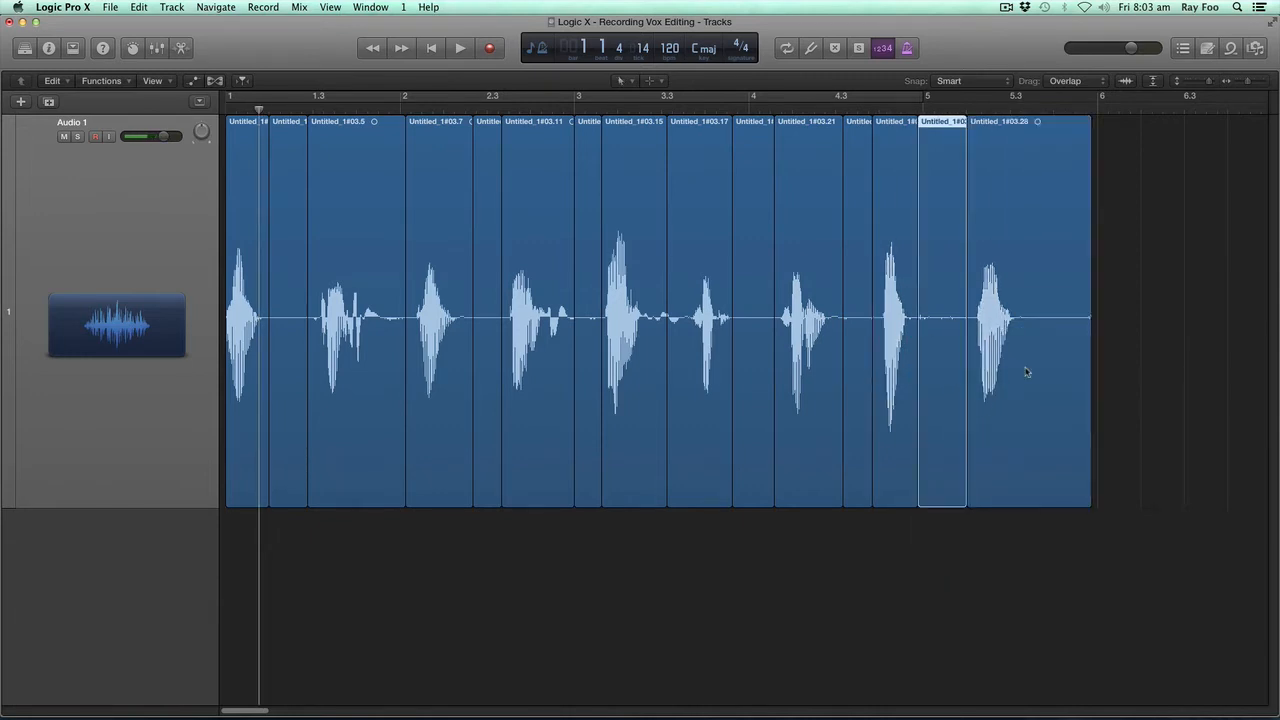
{"action": "left_click", "coordinate": [1027, 371]}
{"action": "left_click", "coordinate": [954, 368]}
{"action": "key", "text": "BackSpace"}
{"action": "left_click", "coordinate": [862, 333]}
{"action": "key", "text": "BackSpace"}
- Delete the four remaining silent pieces between the earlier words, working back towards the start of the track
{"action": "left_click", "coordinate": [758, 322]}
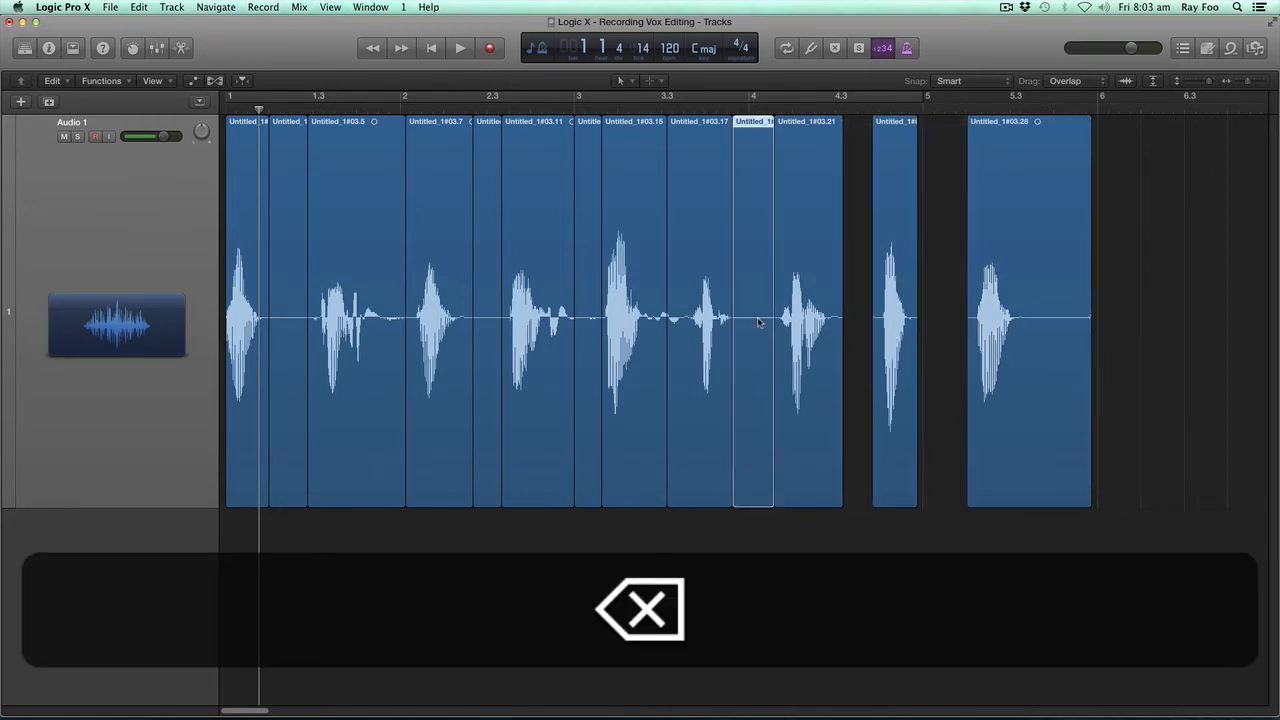
{"action": "key", "text": "BackSpace"}
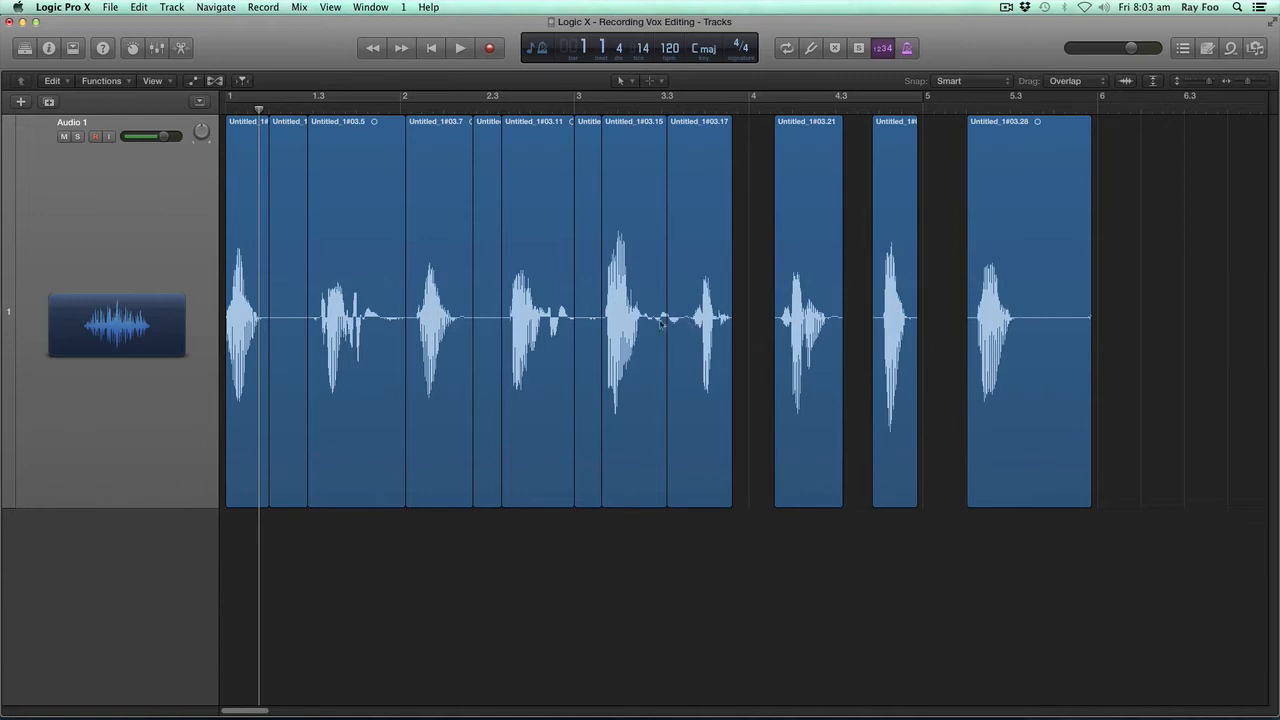
{"action": "left_click", "coordinate": [590, 322]}
{"action": "key", "text": "BackSpace"}
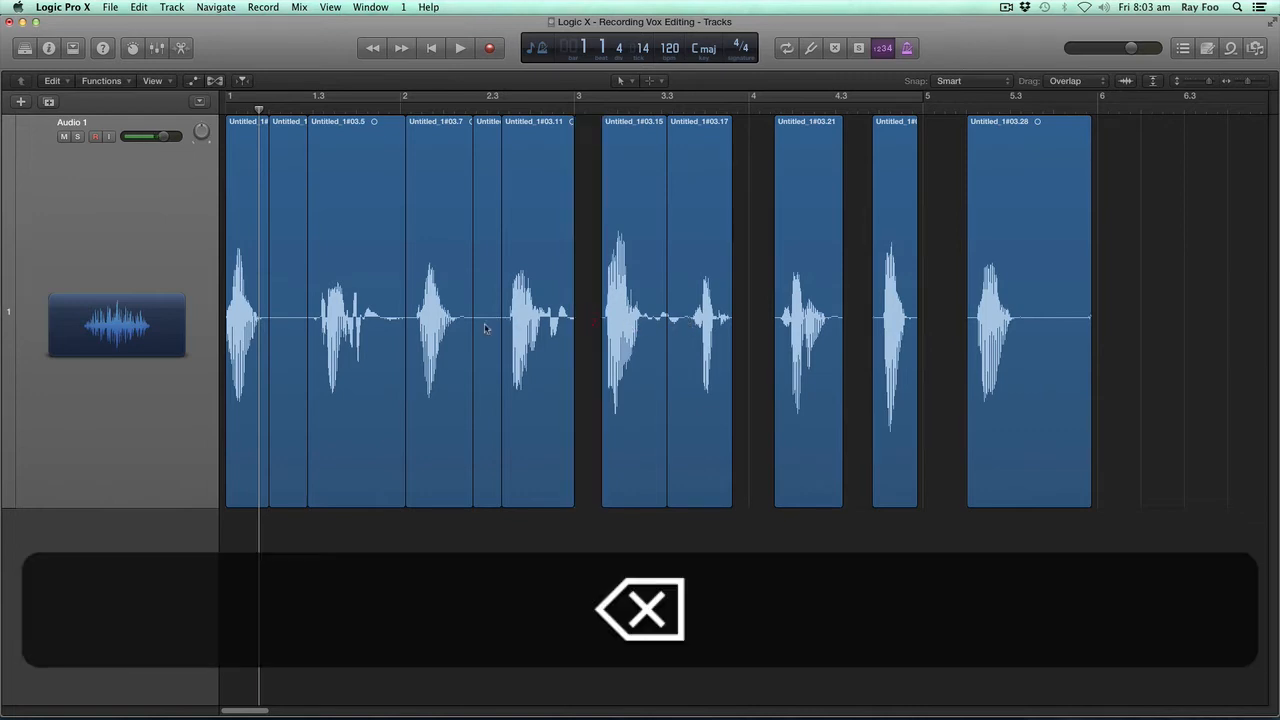
{"action": "left_click", "coordinate": [488, 328]}
{"action": "key", "text": "BackSpace"}
{"action": "left_click", "coordinate": [288, 311]}
{"action": "key", "text": "BackSpace"}
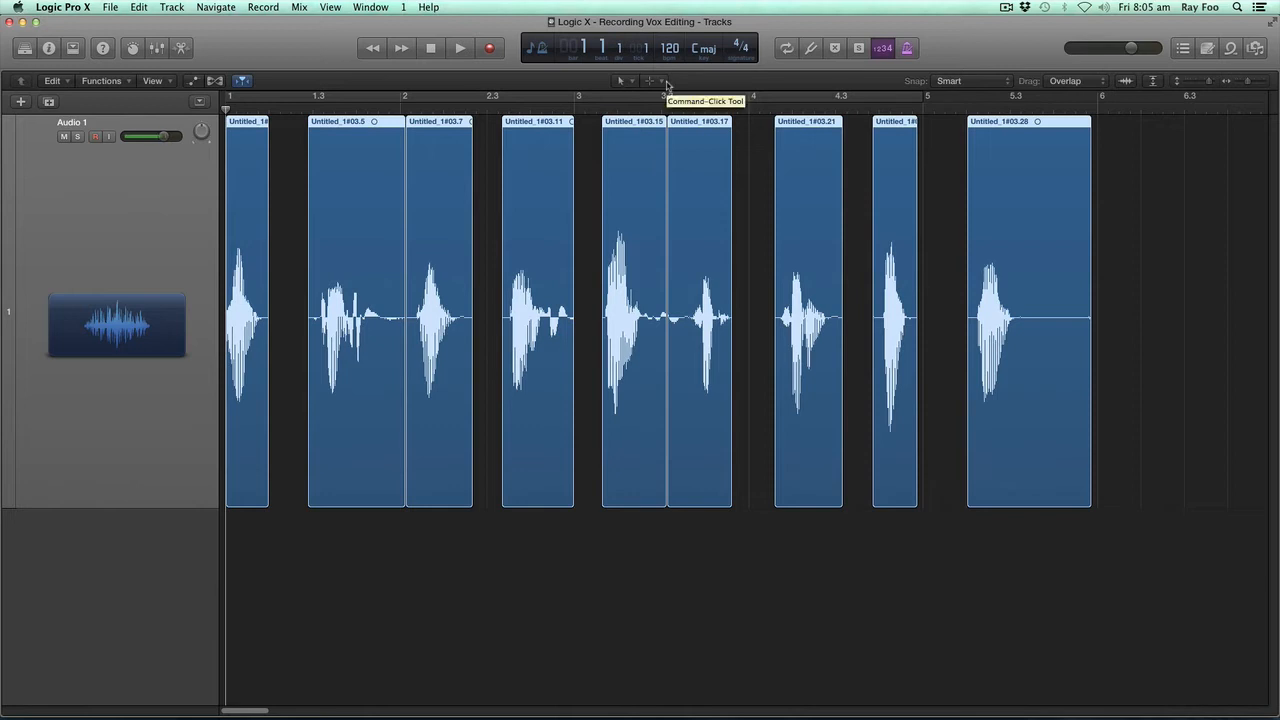
- Set the Command-click tool to the Fade Tool and add a fade-in on the second word region and a fade-out on the third
{"action": "left_click", "coordinate": [662, 82]}
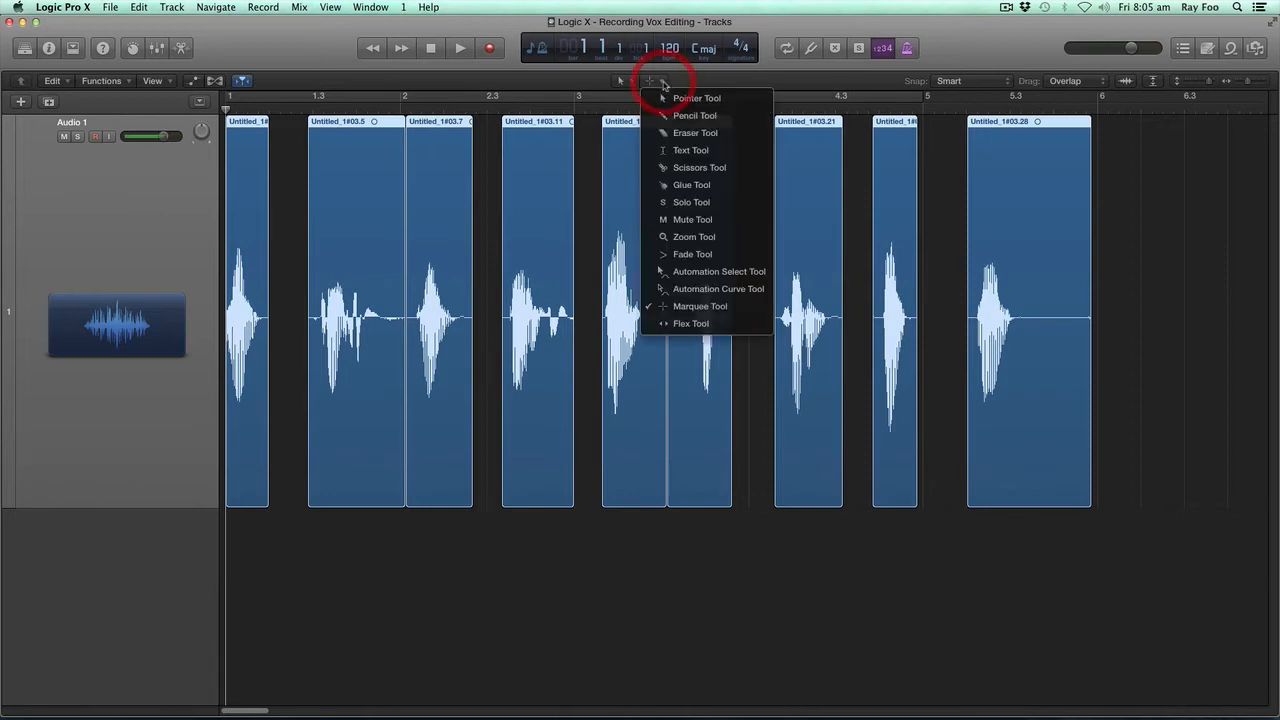
{"action": "left_click", "coordinate": [722, 255]}
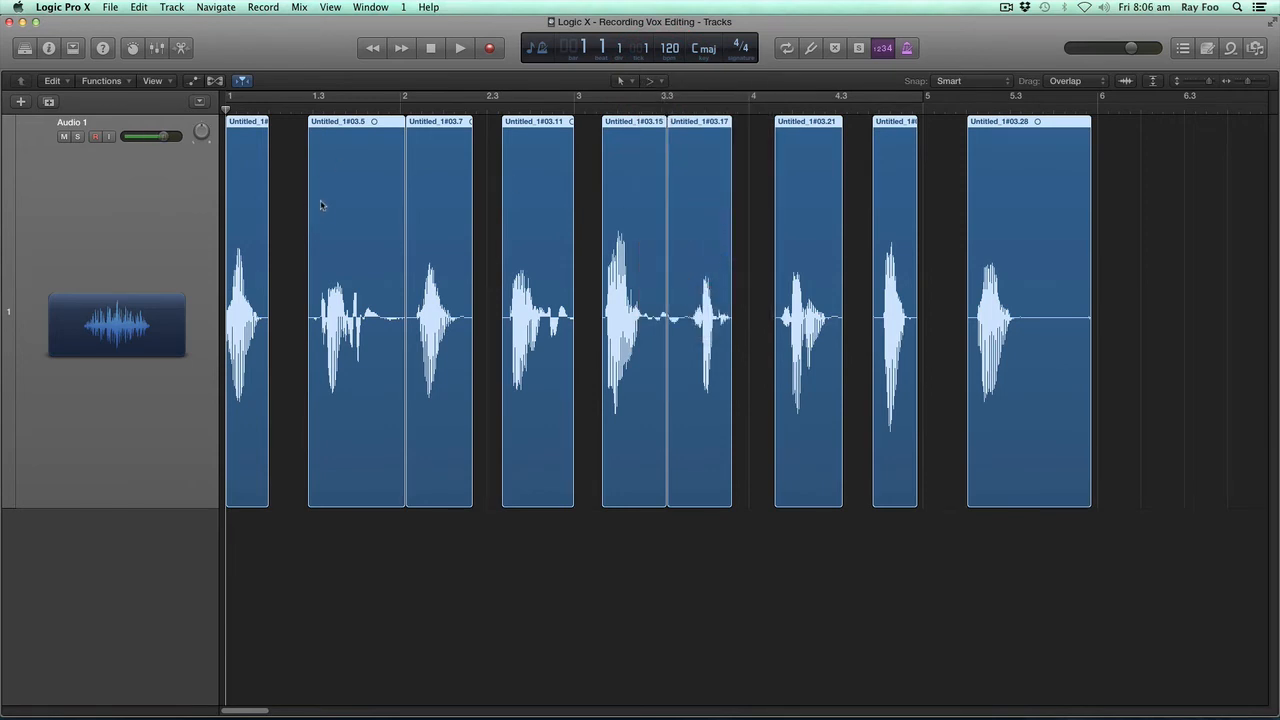
{"action": "key", "text": "super"}
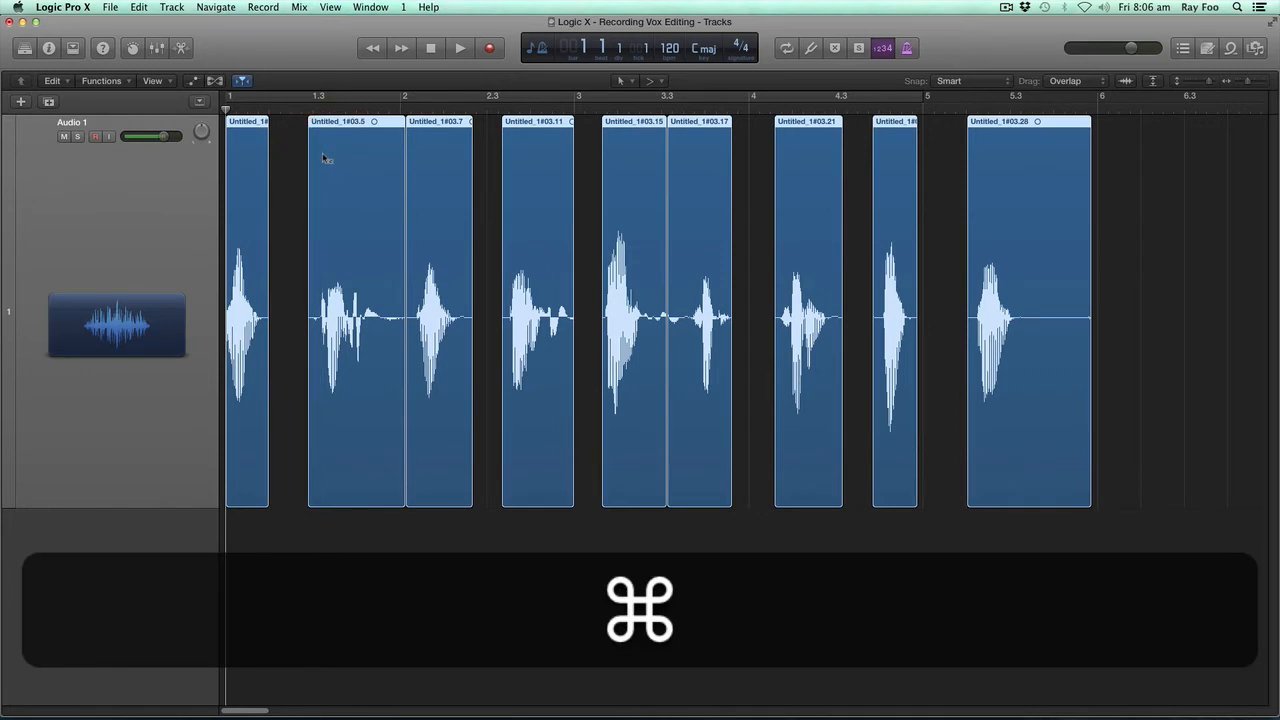
{"action": "key", "text": "super+Right"}
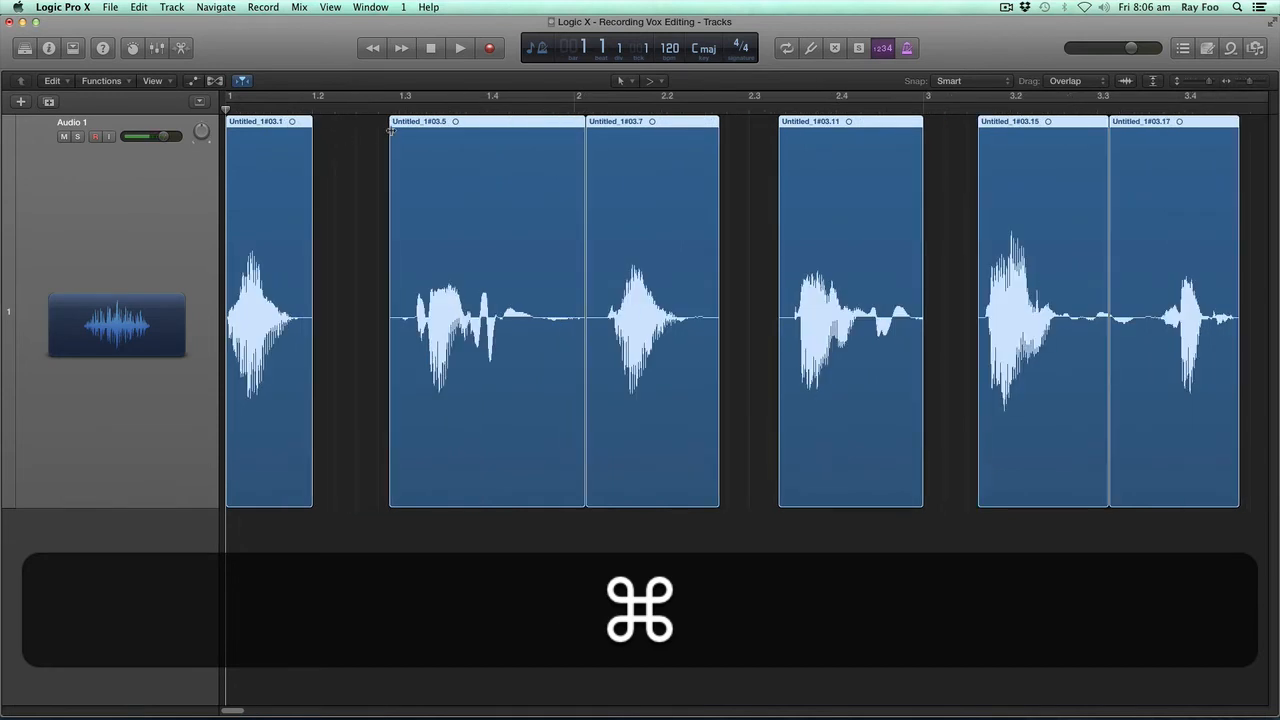
{"action": "left_click_drag", "start_coordinate": [388, 130], "coordinate": [420, 131]}
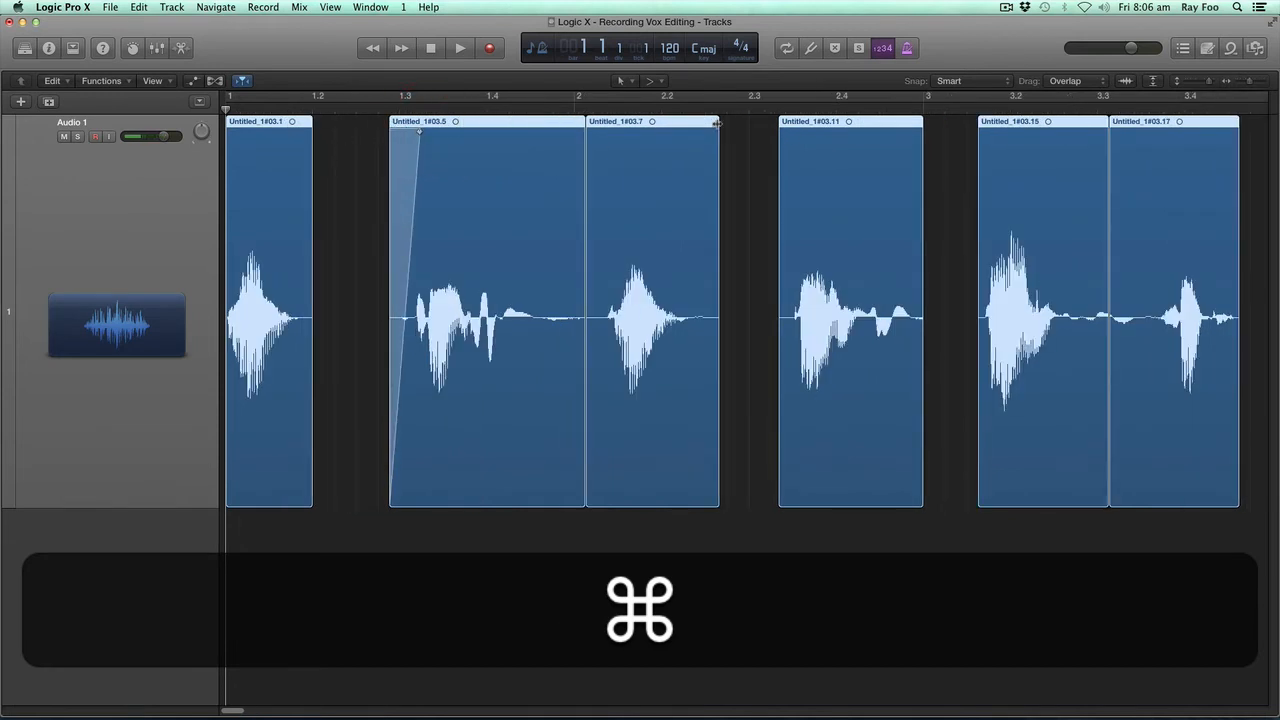
{"action": "left_click_drag", "start_coordinate": [718, 130], "coordinate": [689, 132]}
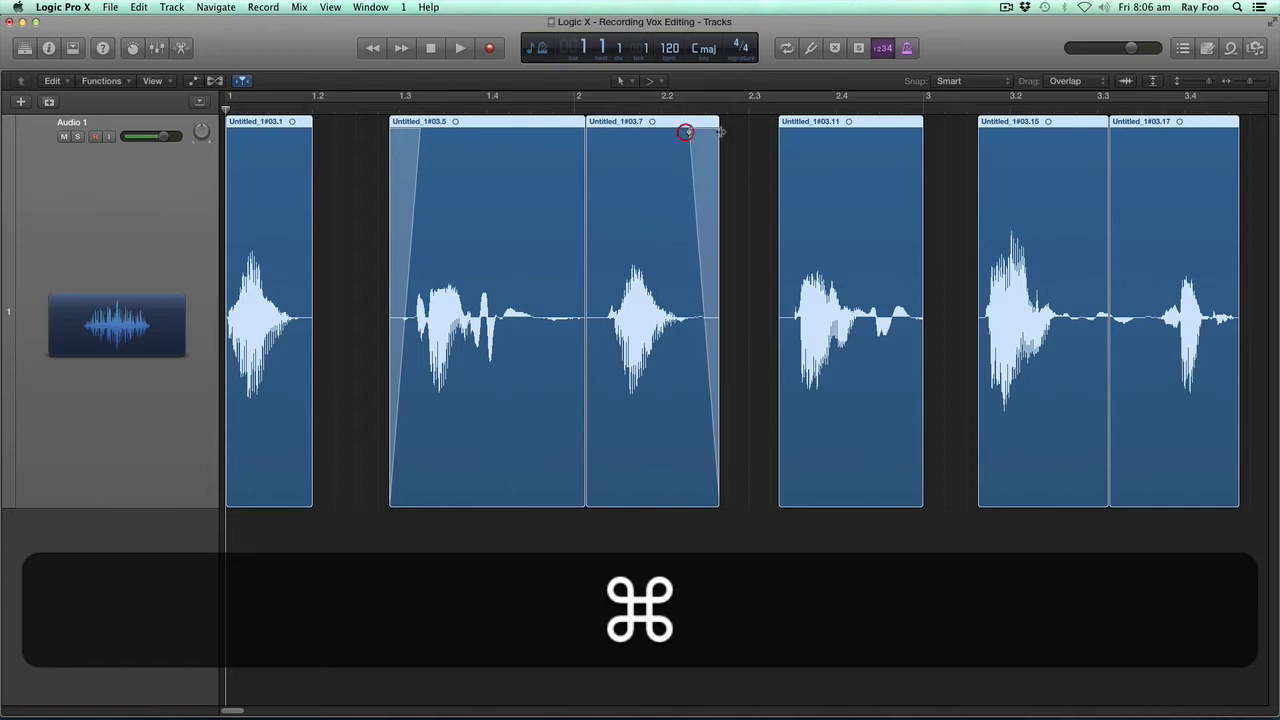
- Add fades at both ends of the fourth, fifth and sixth word regions, including where the fifth and sixth meet
{"action": "left_click_drag", "start_coordinate": [778, 129], "coordinate": [801, 131]}
{"action": "left_click_drag", "start_coordinate": [922, 130], "coordinate": [991, 129]}
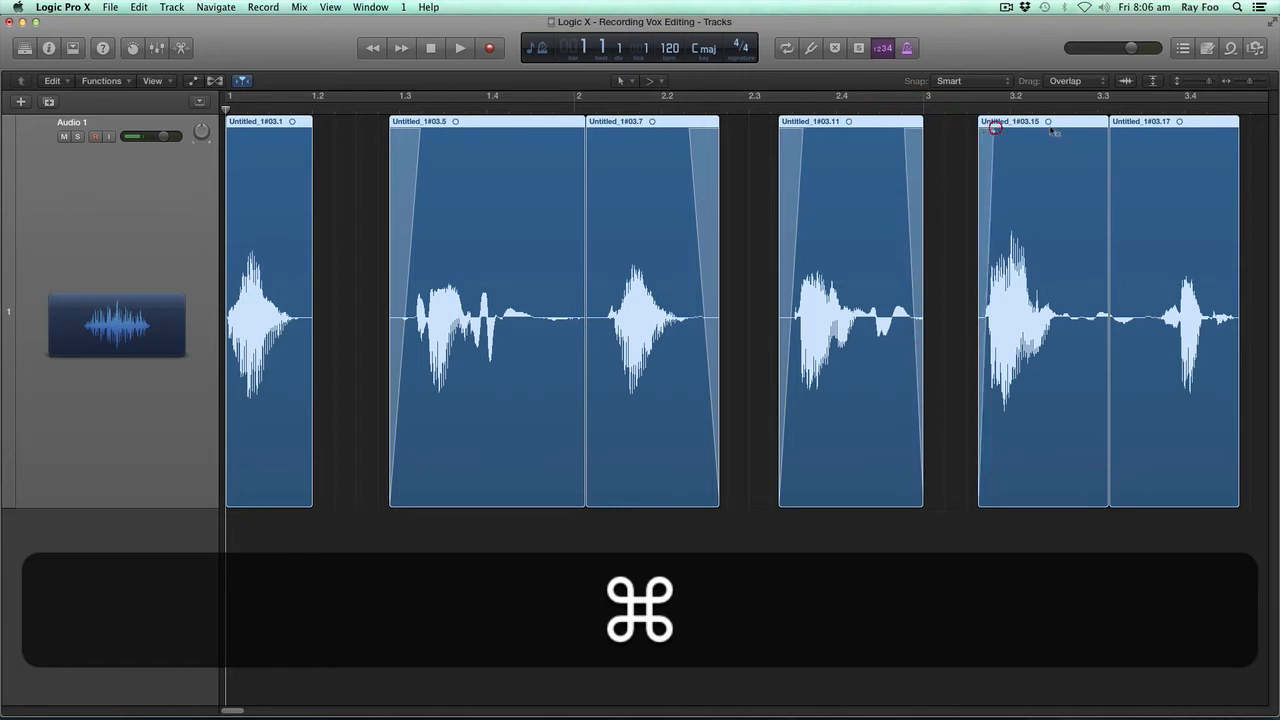
{"action": "left_click_drag", "start_coordinate": [1108, 129], "coordinate": [1134, 130]}
{"action": "left_click_drag", "start_coordinate": [1238, 130], "coordinate": [1214, 133]}
- Add fades at both ends of the seventh and eighth word regions and a fade-in on the last region
{"action": "key", "text": "super+Left"}
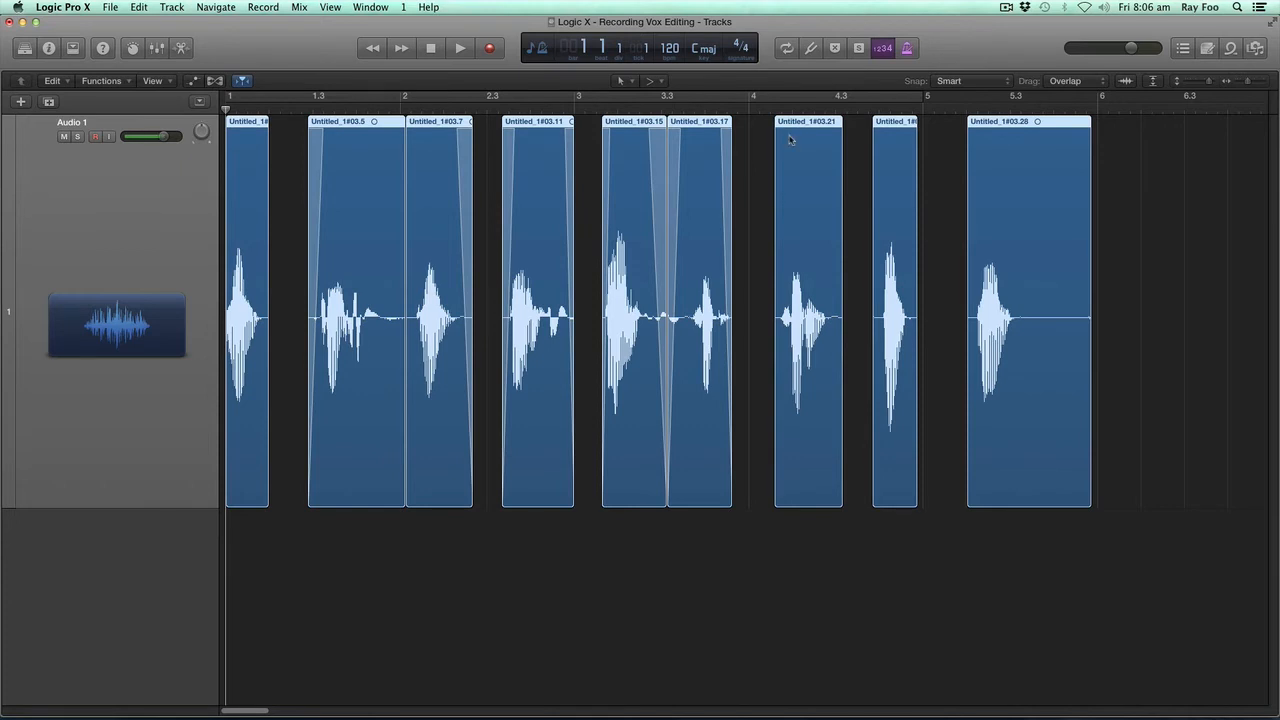
{"action": "double_click", "coordinate": [782, 140]}
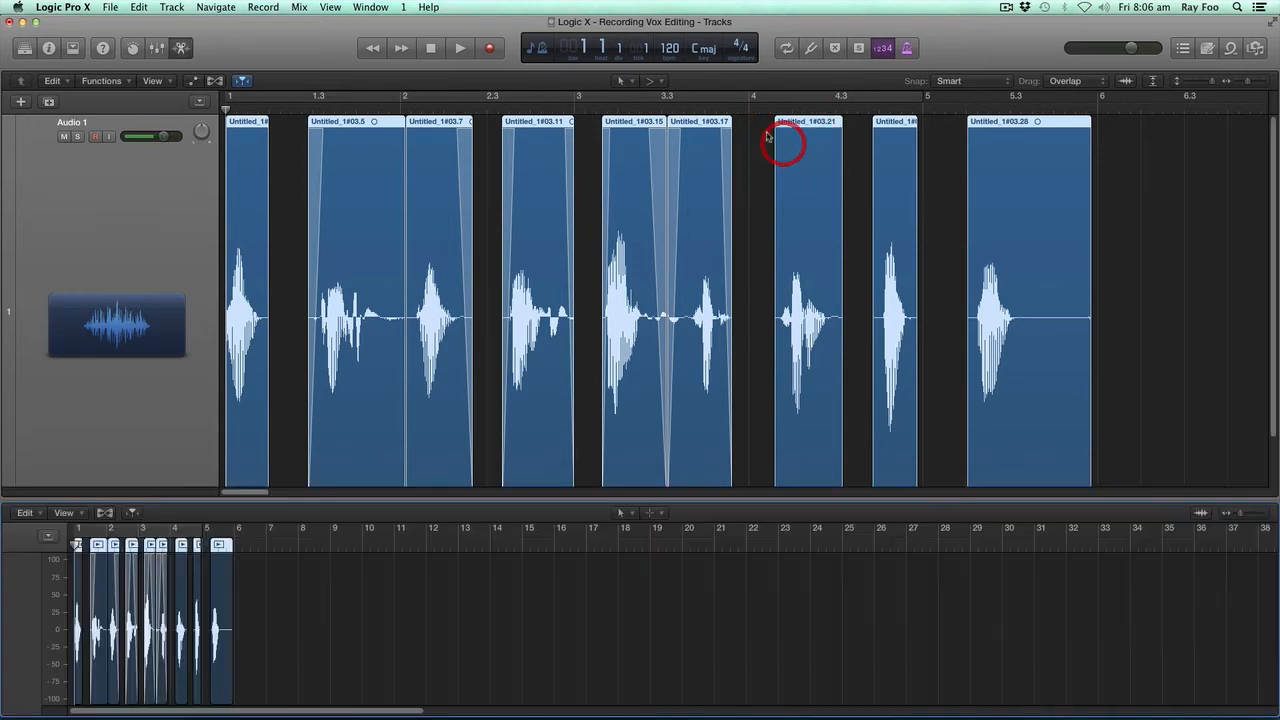
{"action": "left_click_drag", "start_coordinate": [781, 132], "coordinate": [980, 130]}
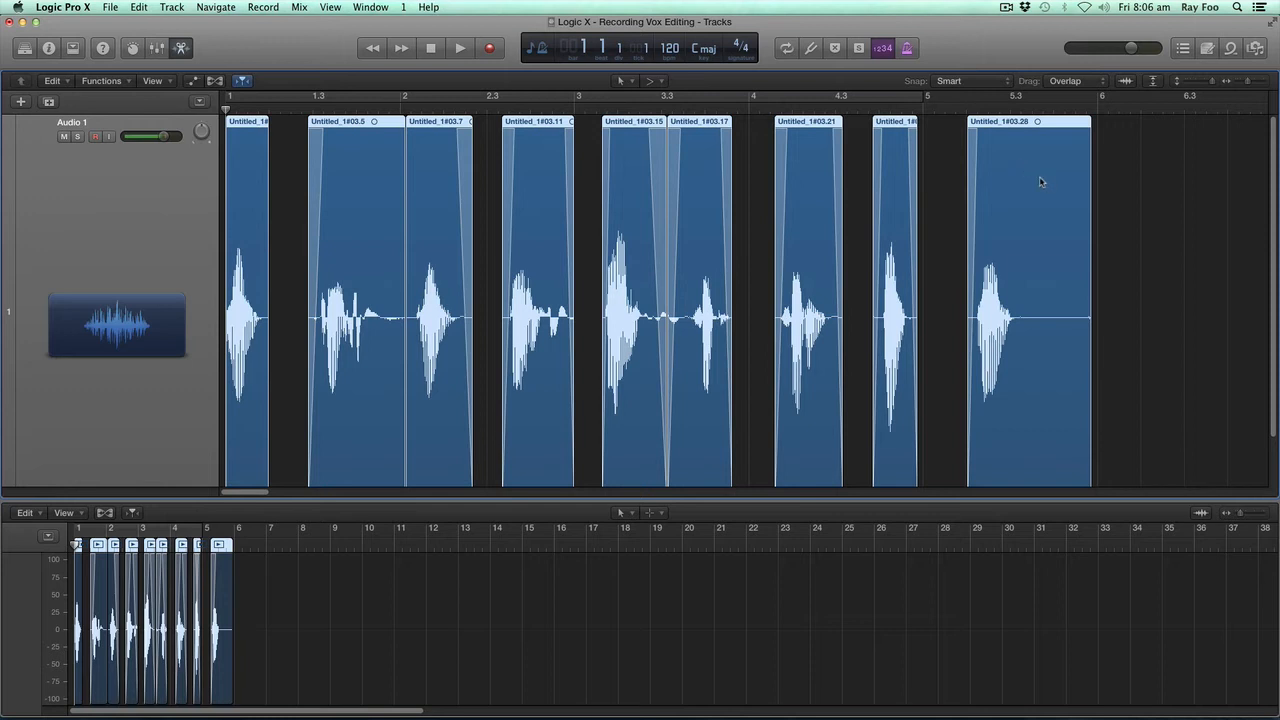
- Split the last region just after its word with the Scissors Tool and delete the silent tail using the Pointer Tool
{"action": "key", "text": "t"}
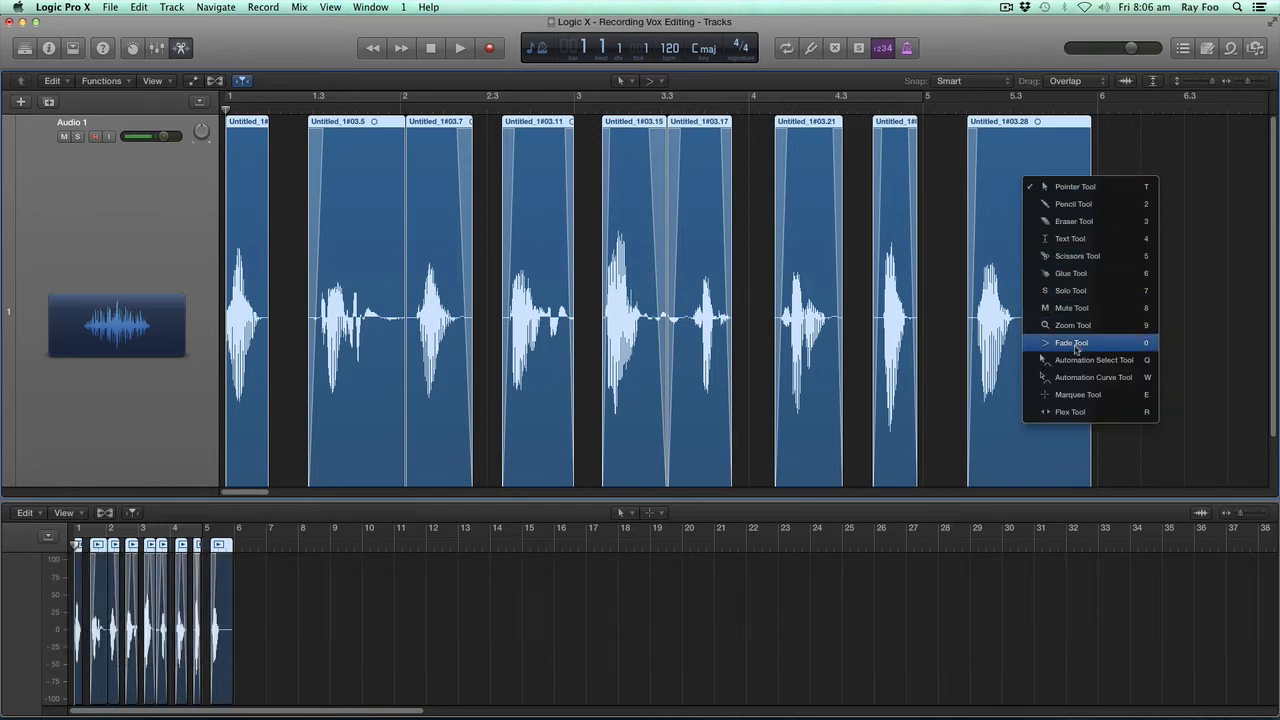
{"action": "key", "text": "5"}
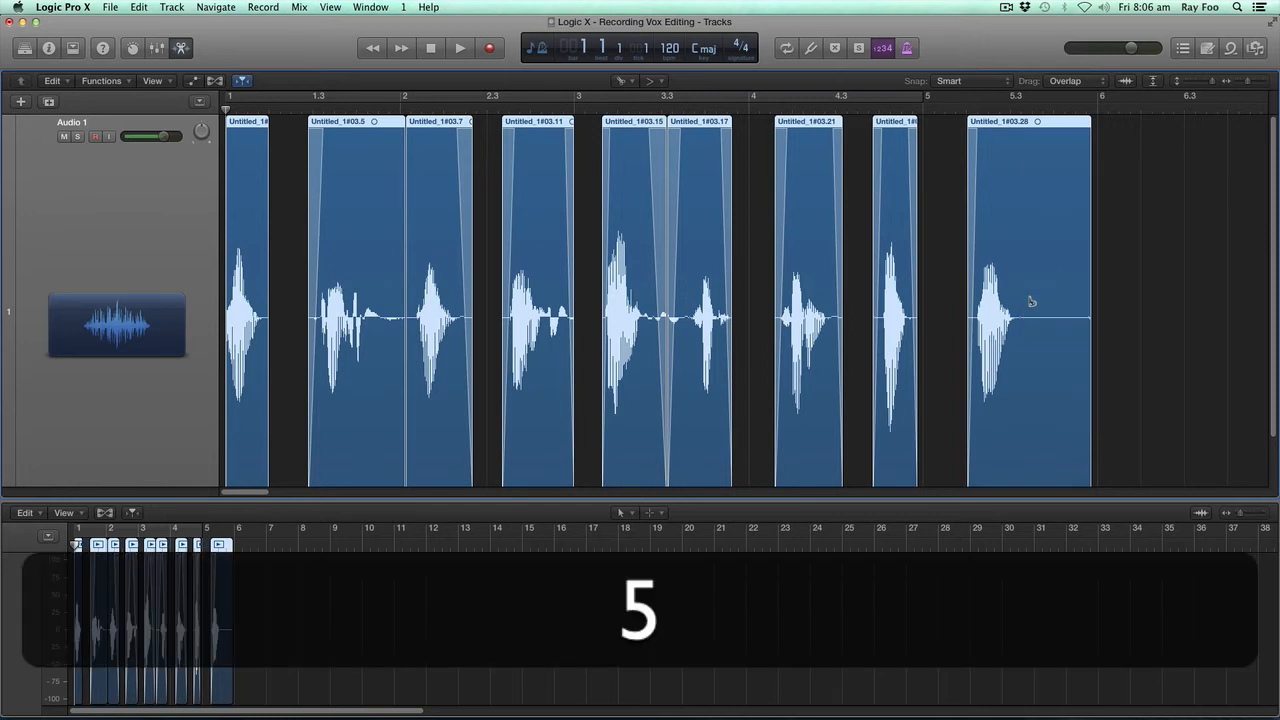
{"action": "left_click", "coordinate": [1031, 301]}
{"action": "key", "text": "t"}
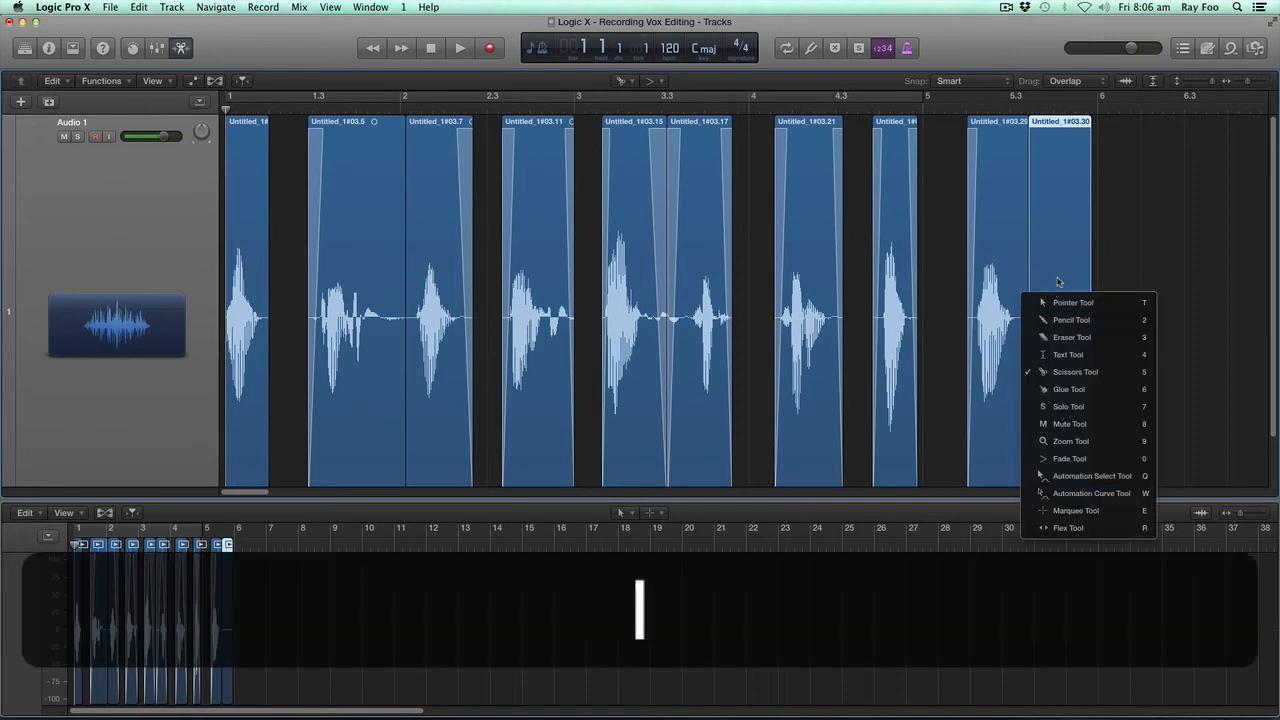
{"action": "left_click", "coordinate": [1058, 281]}
{"action": "key", "text": "BackSpace"}
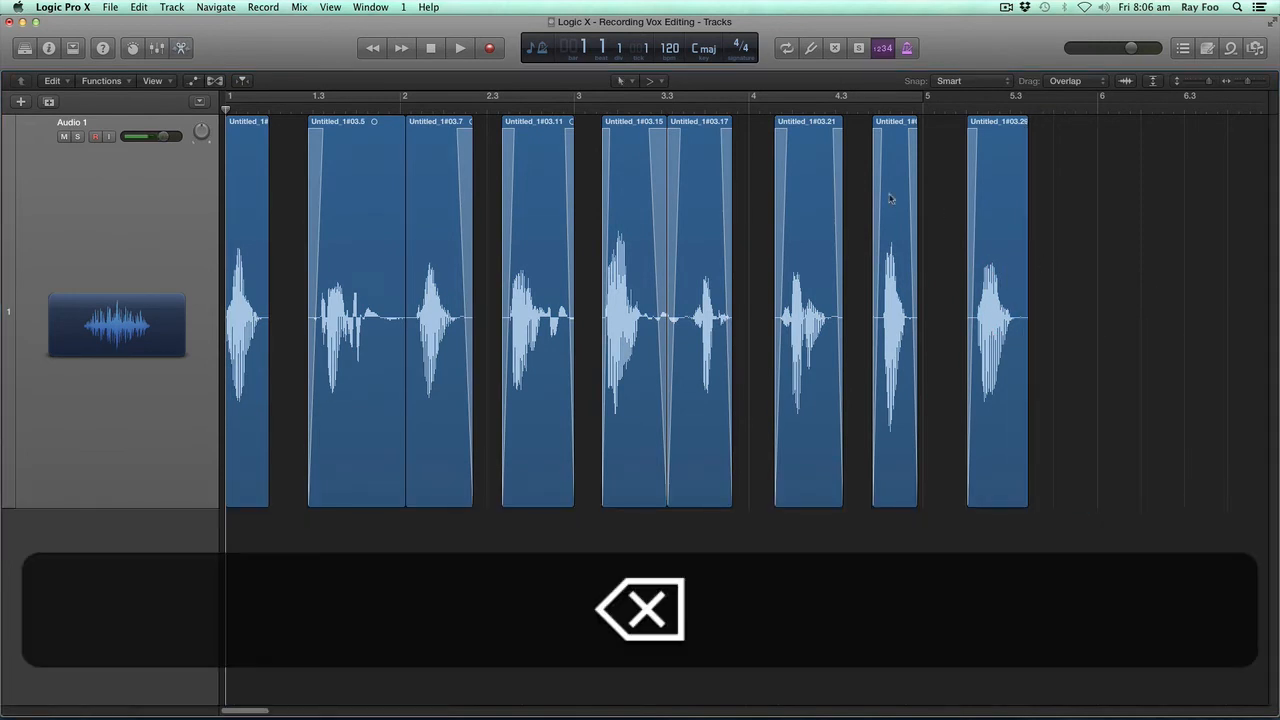
- Add fade-outs to the last and second word regions, and both a fade-out and a short fade-in to the first
{"action": "key", "text": "super"}
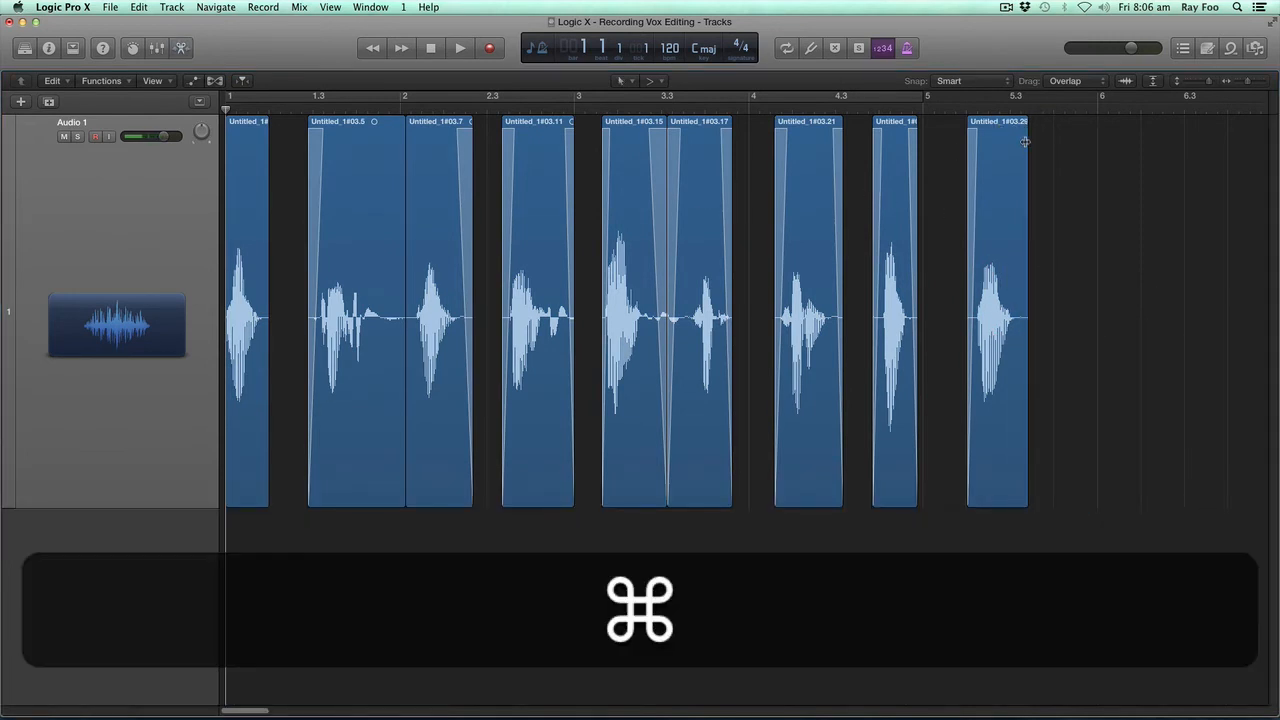
{"action": "left_click", "coordinate": [1022, 141]}
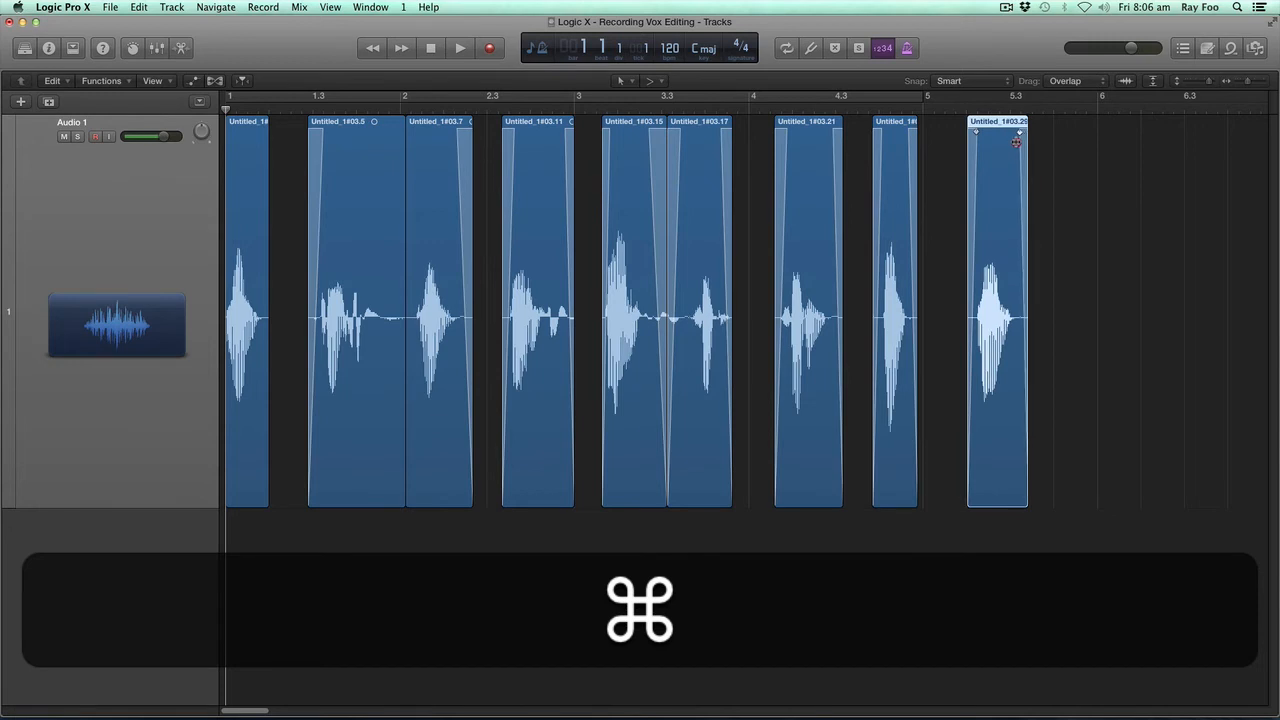
{"action": "left_click", "coordinate": [385, 124]}
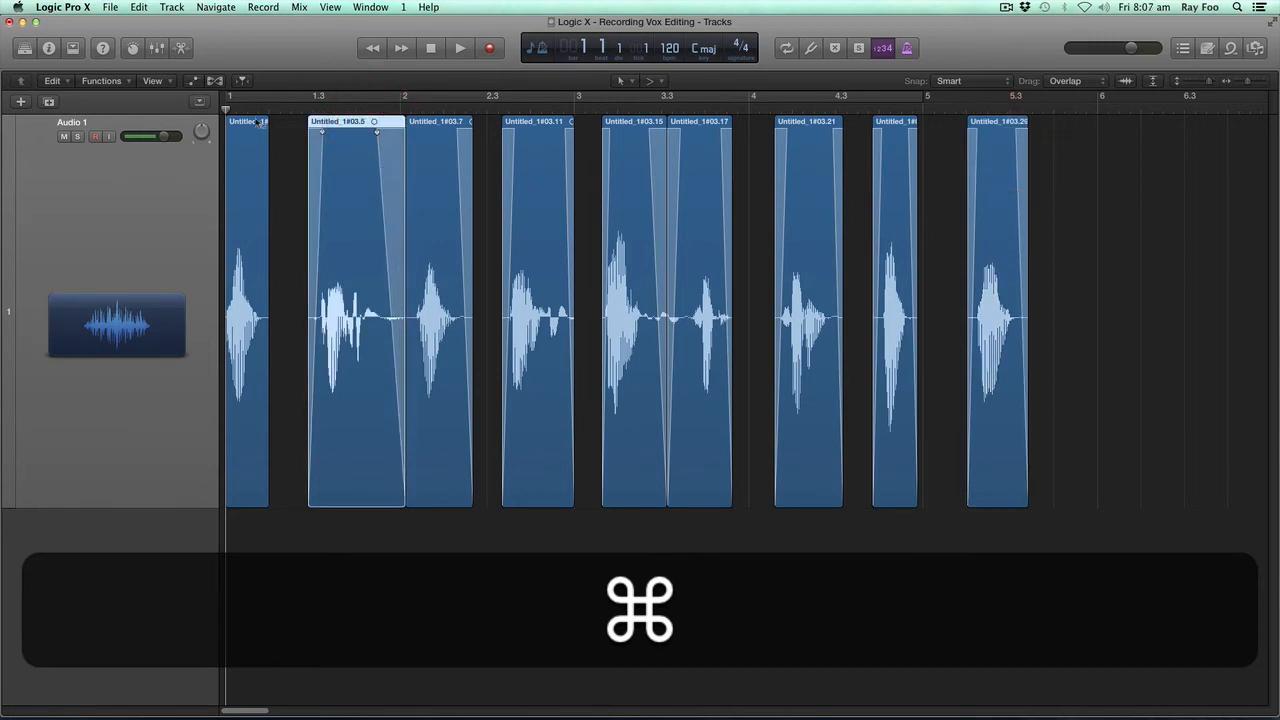
{"action": "left_click", "coordinate": [255, 126]}
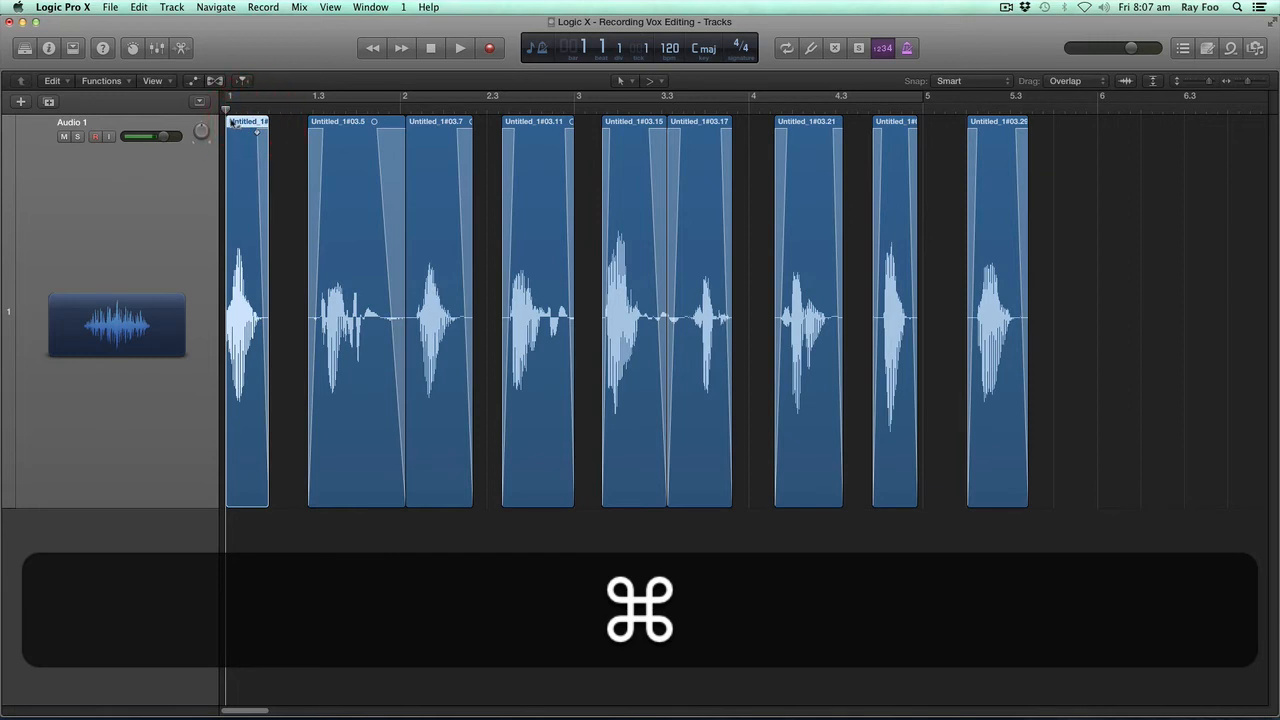
{"action": "left_click", "coordinate": [229, 128], "text": "super"}
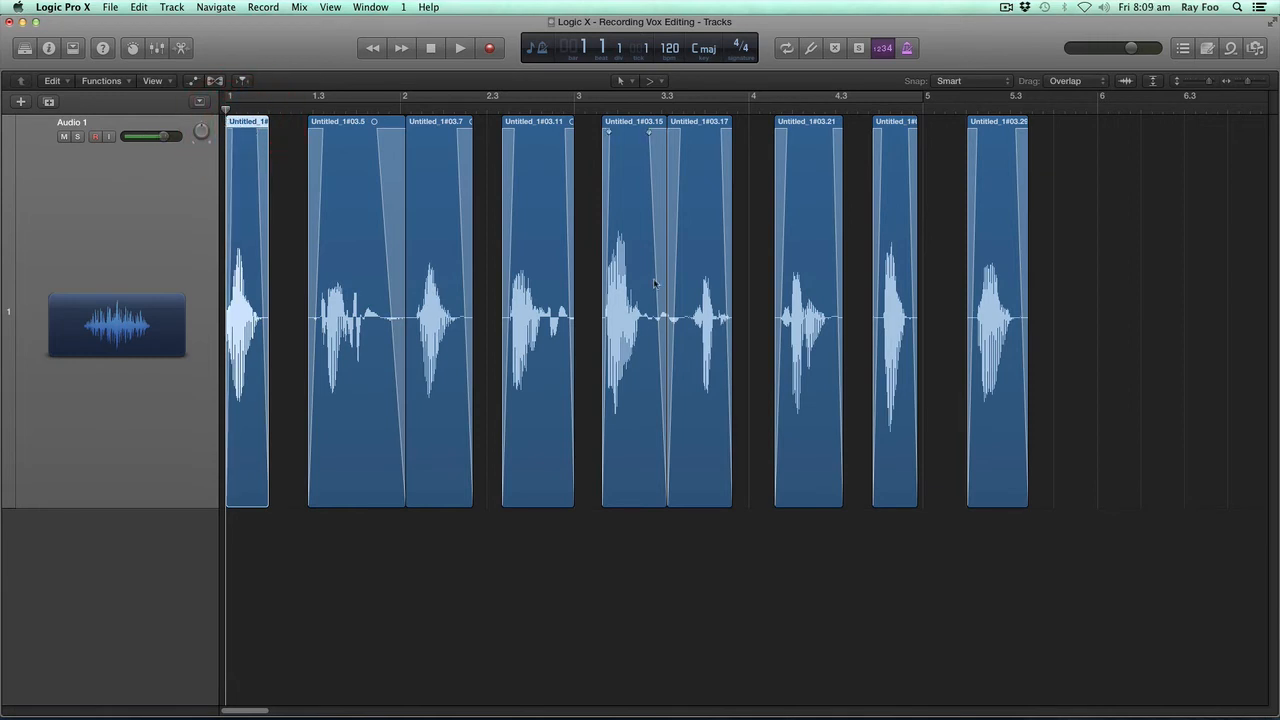
- Create a new audio track below the edited vocal track
{"action": "key", "text": "super+Up"}
{"action": "key", "text": "super+Up"}
{"action": "key", "text": "super+Up"}
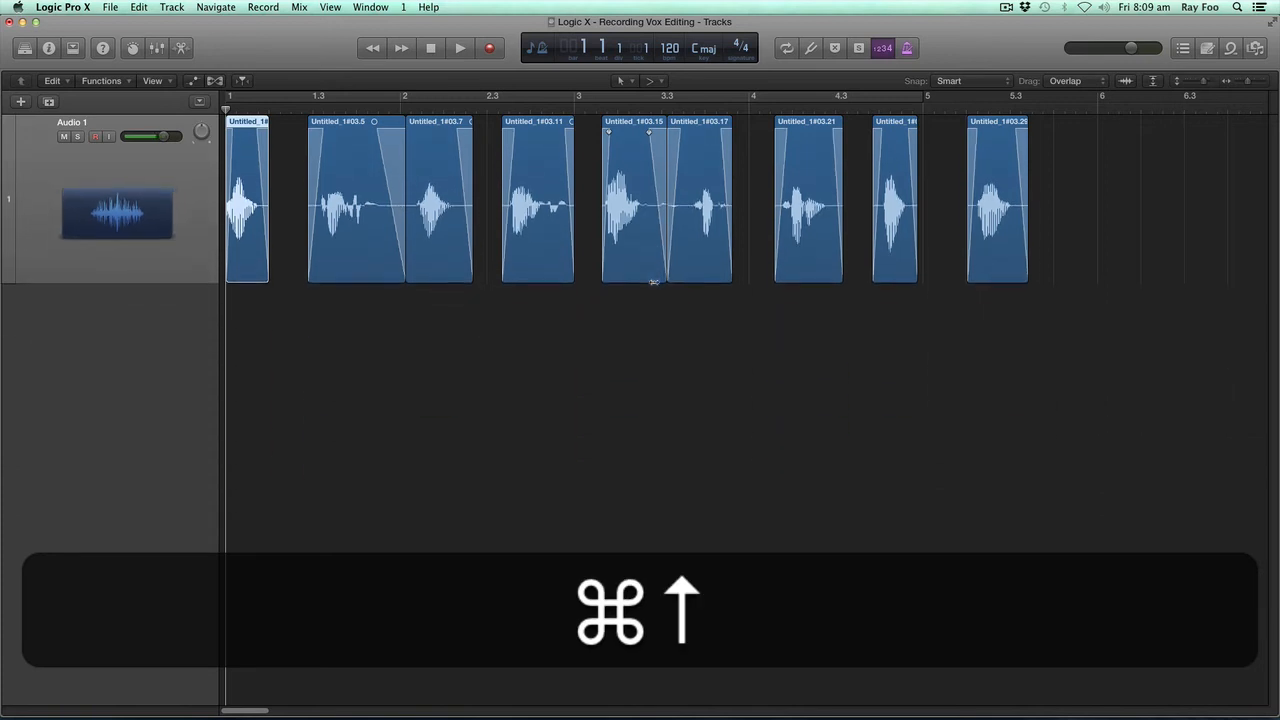
{"action": "key", "text": "super+Left"}
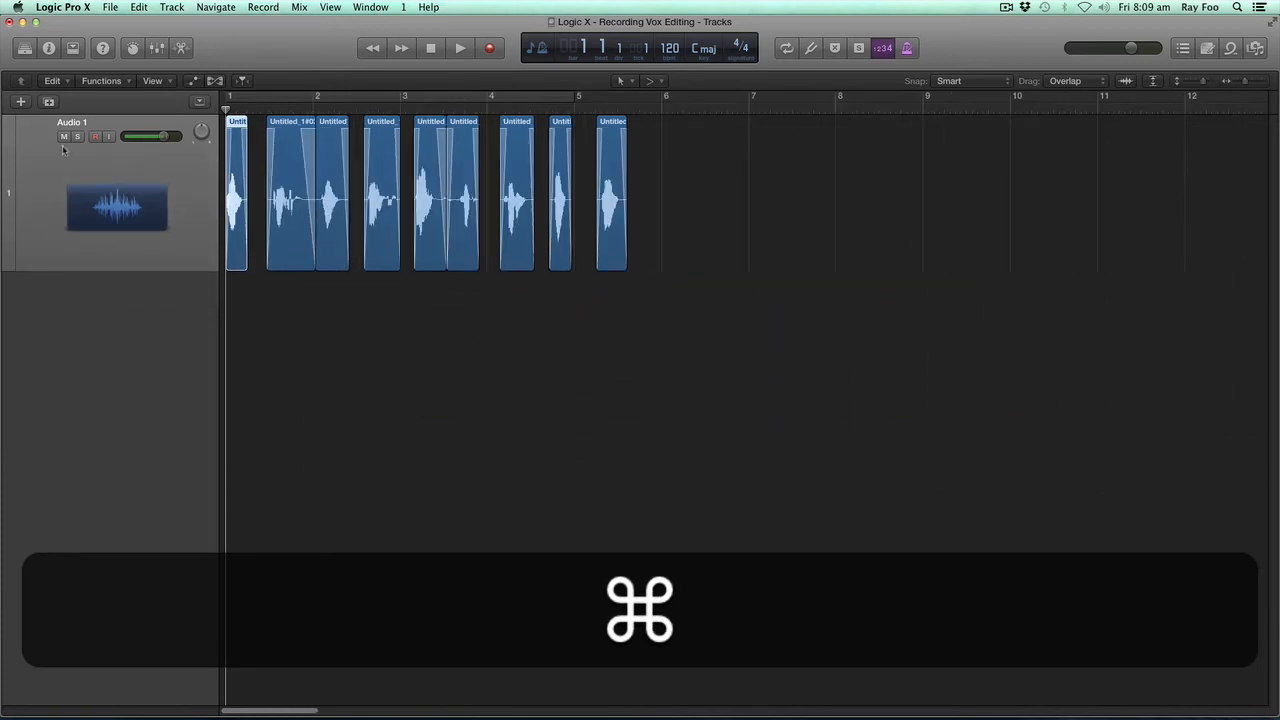
{"action": "left_click", "coordinate": [20, 101]}
{"action": "left_click", "coordinate": [822, 270]}
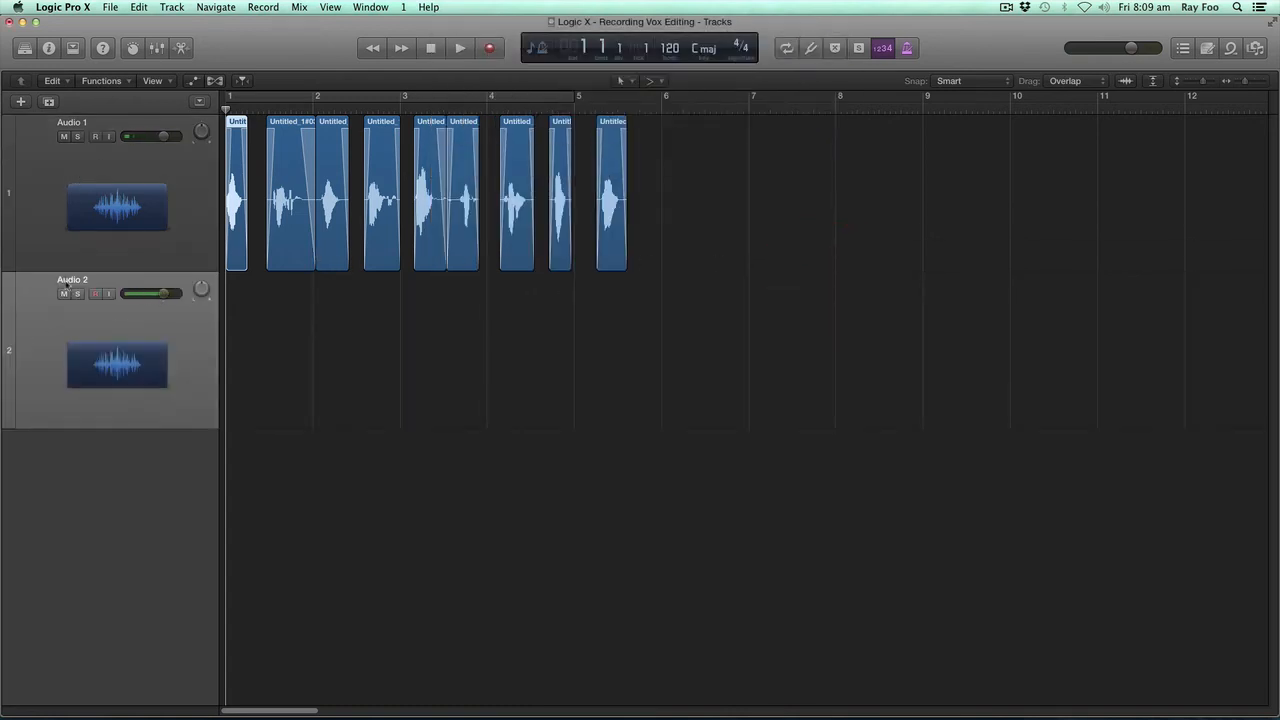
- Rename the new audio track as Phone Number and save the project
{"action": "left_click", "coordinate": [48, 47]}
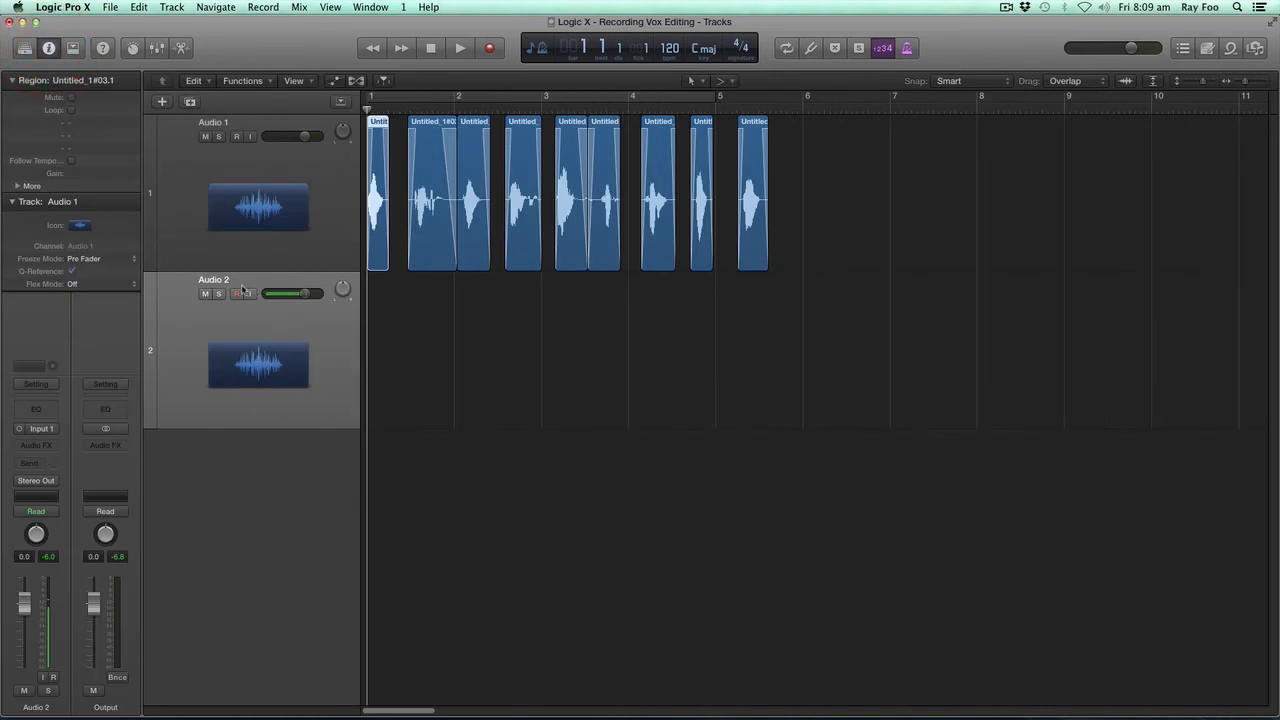
{"action": "double_click", "coordinate": [62, 201]}
{"action": "key", "text": "super+a"}
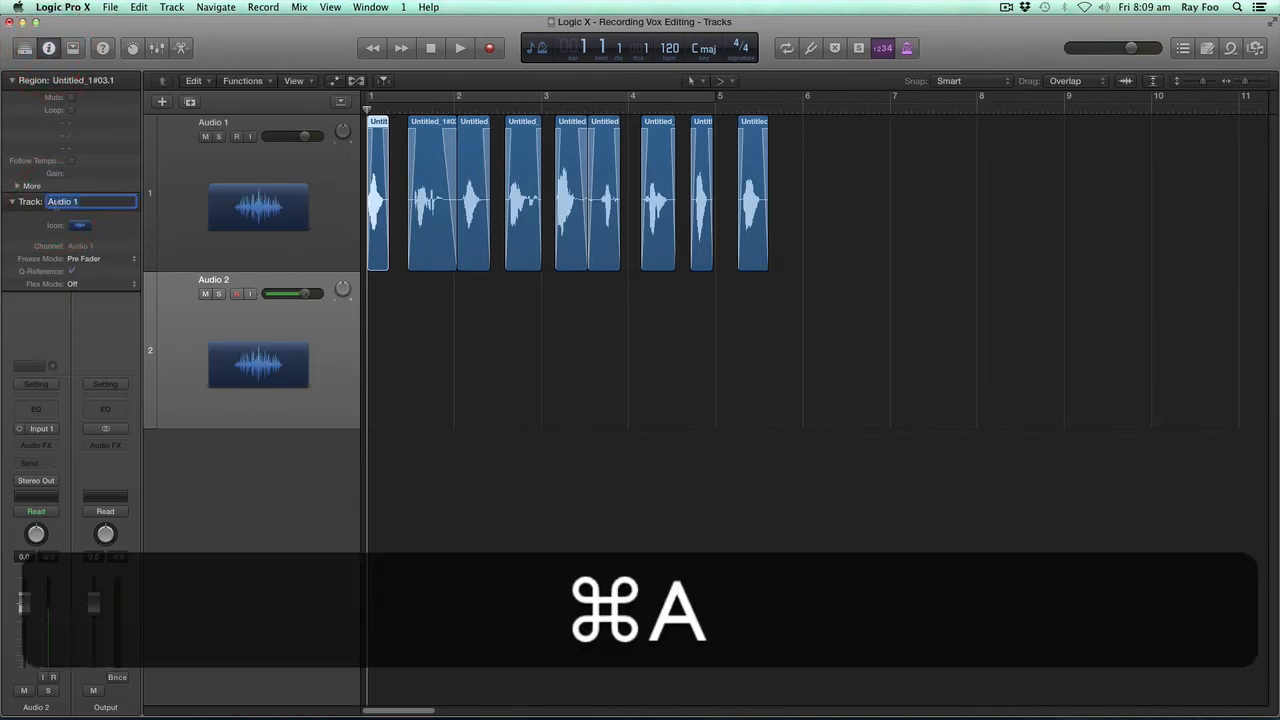
{"action": "type", "text": "Phone NU"}
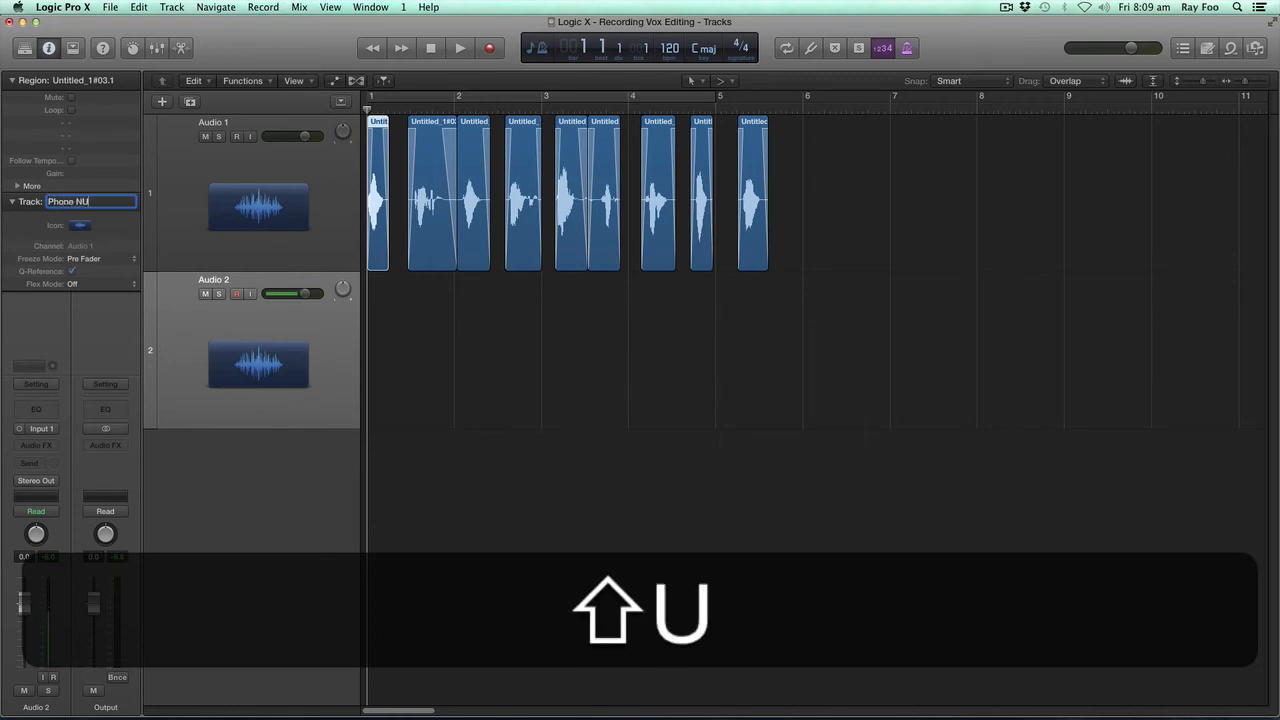
{"action": "key", "text": "BackSpace"}
{"action": "type", "text": "umber"}
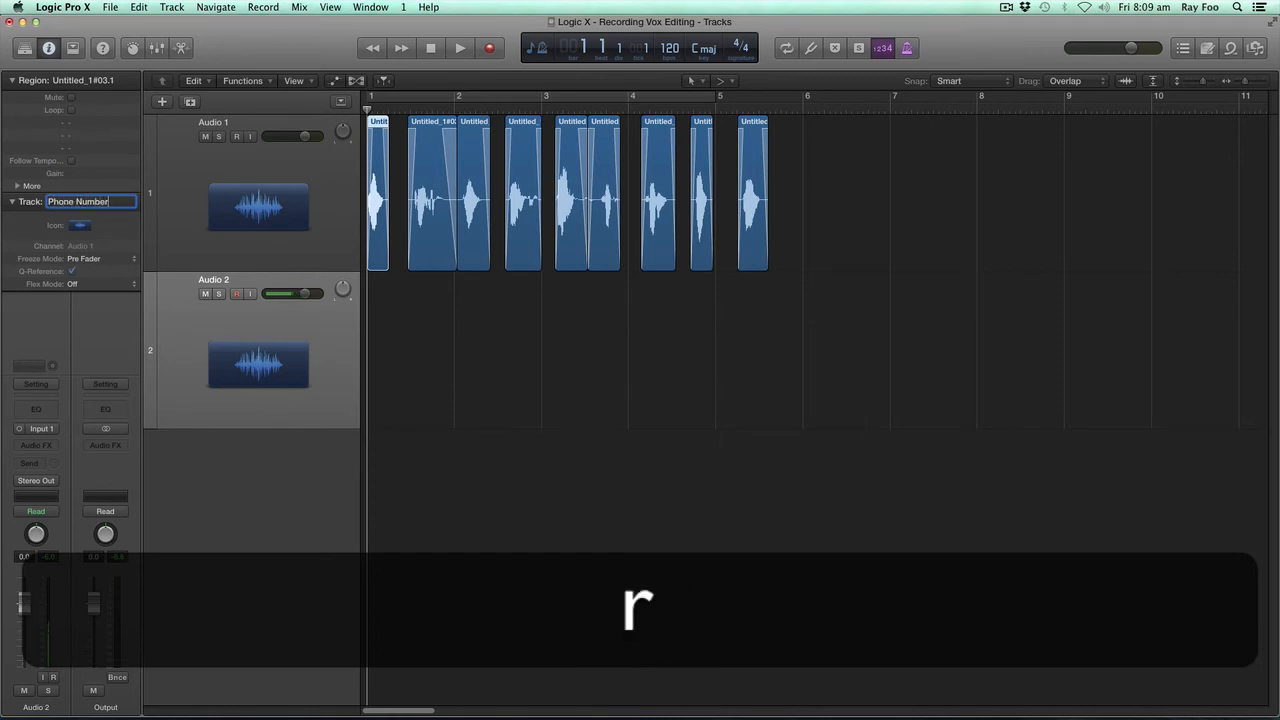
{"action": "key", "text": "Return"}
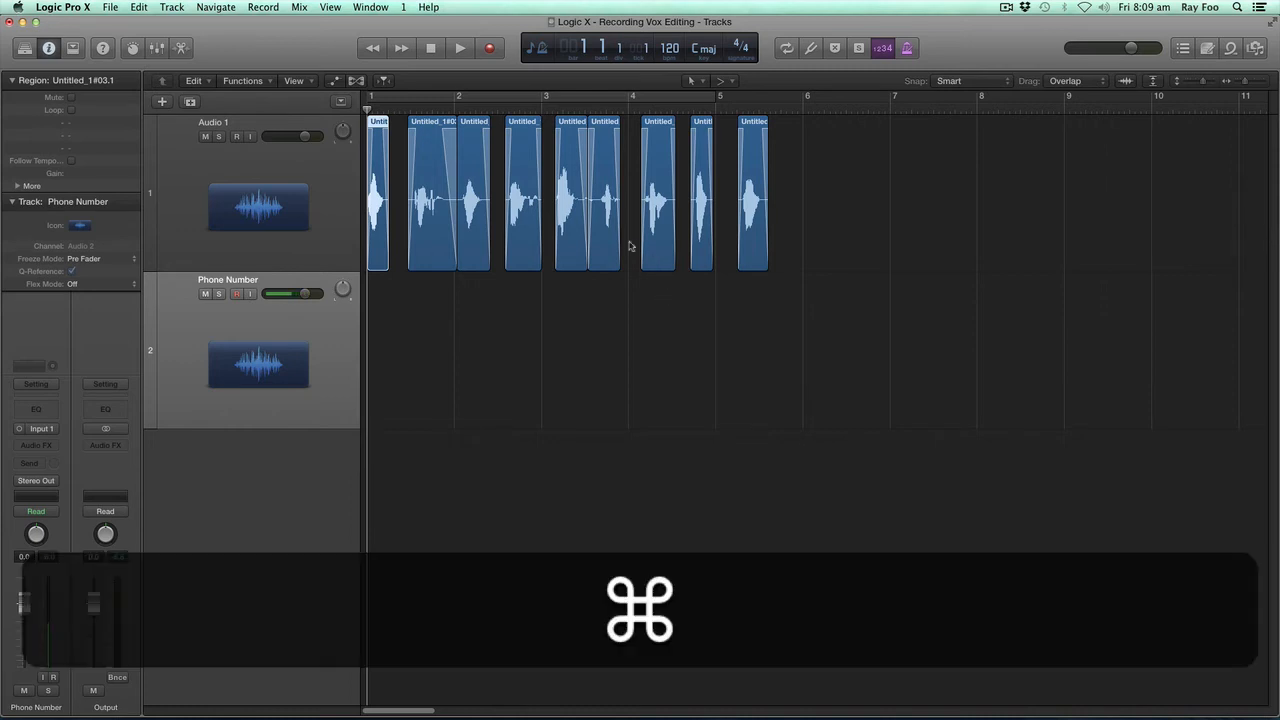
{"action": "key", "text": "super+s"}
- With the Pointer Tool, copy the sixth, third and first word regions in that order onto the Phone Number track, starting at bar 1
{"action": "key", "text": "t"}
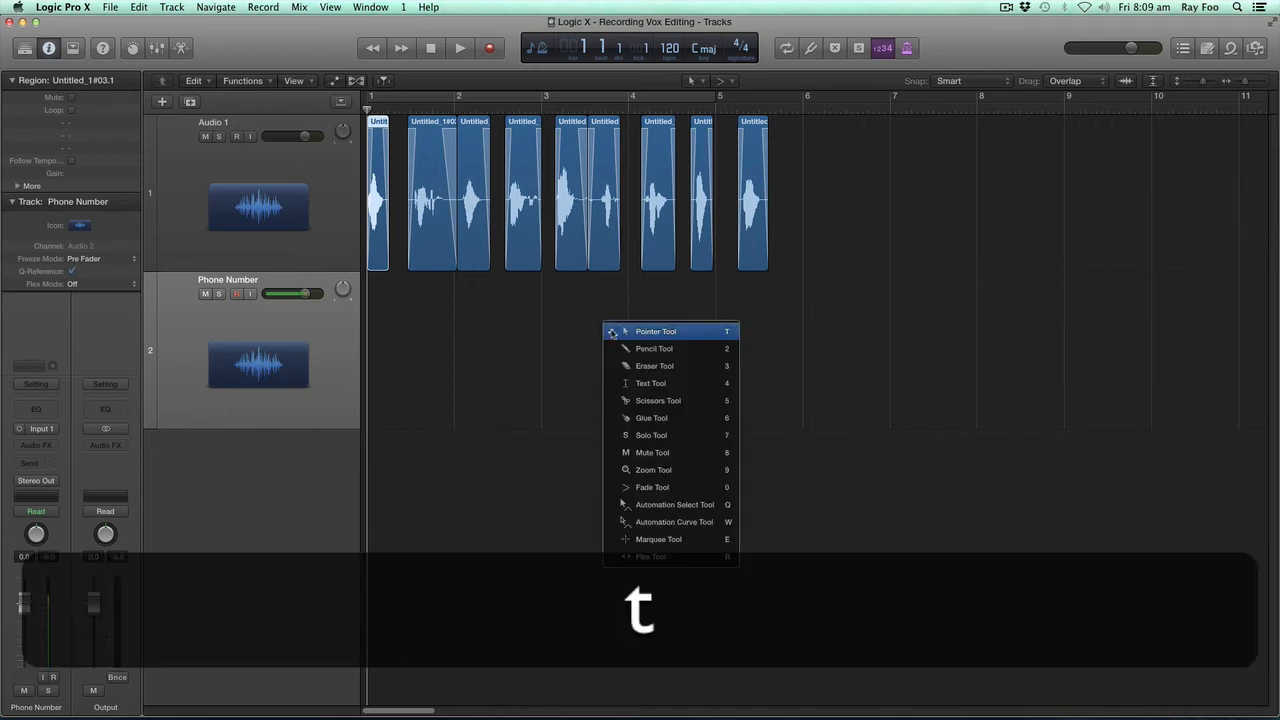
{"action": "left_click", "coordinate": [666, 334]}
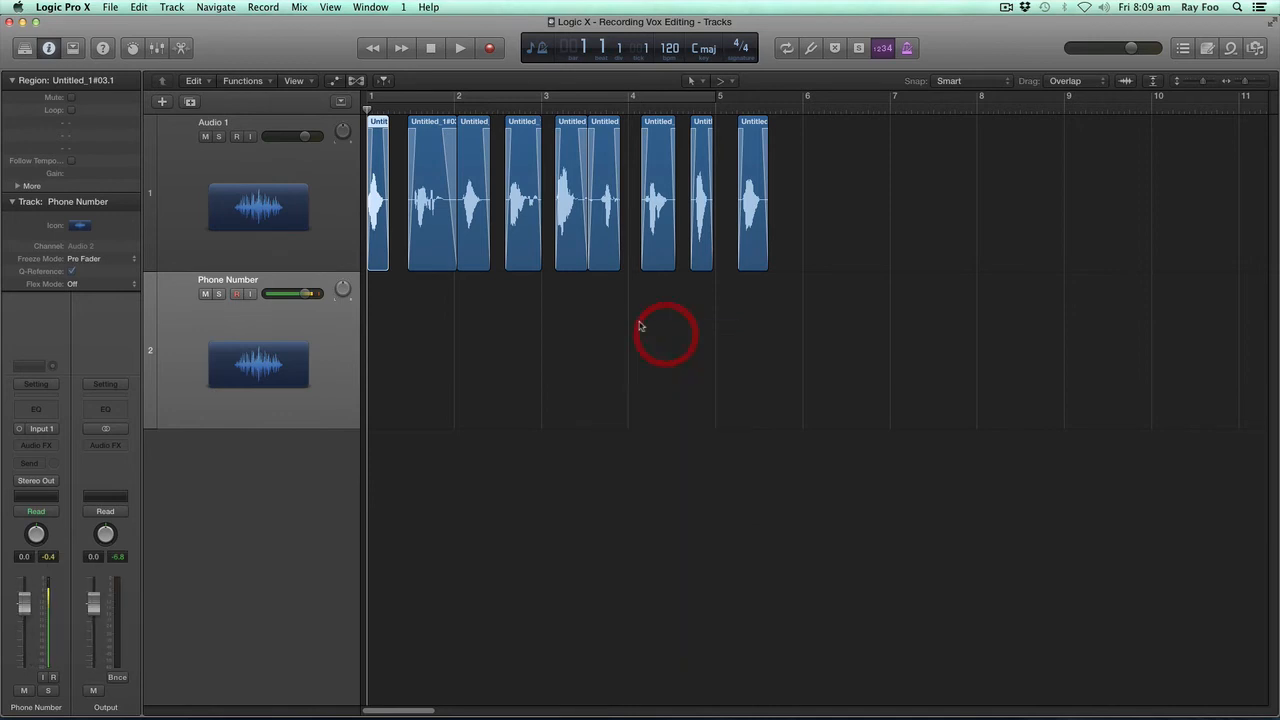
{"action": "left_click", "coordinate": [612, 240]}
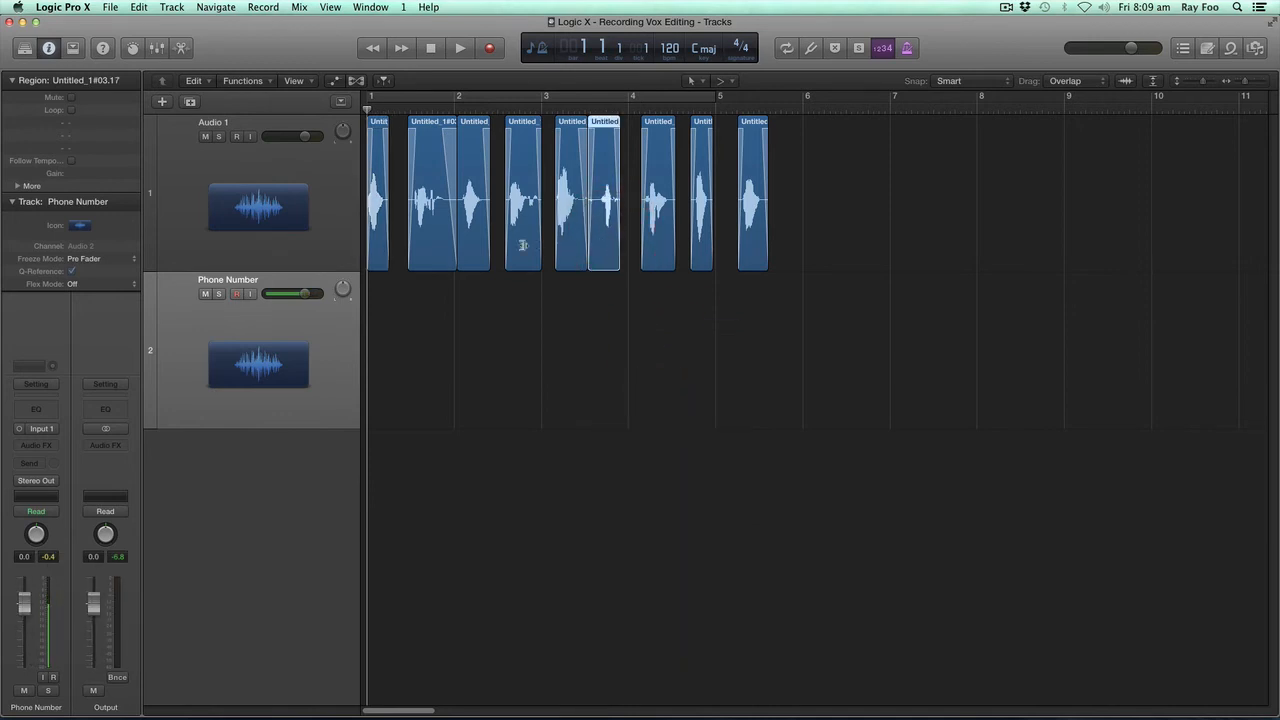
{"action": "left_click", "coordinate": [608, 294]}
{"action": "left_click_drag", "start_coordinate": [600, 206], "coordinate": [383, 322]}
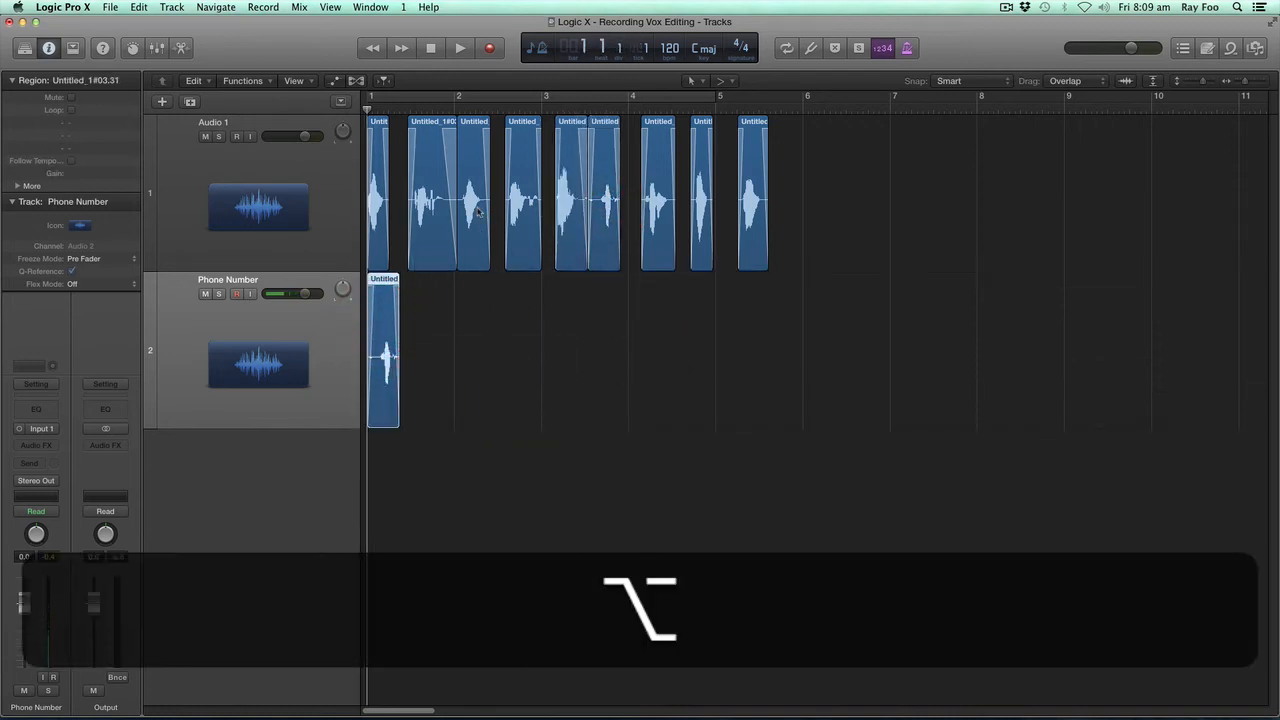
{"action": "left_click", "coordinate": [476, 207]}
{"action": "left_click_drag", "start_coordinate": [484, 200], "coordinate": [432, 342]}
{"action": "left_click_drag", "start_coordinate": [380, 192], "coordinate": [471, 337]}
- Add two copies of the seventh word region and one of the last region after the existing pieces on the Phone Number track
{"action": "left_click", "coordinate": [654, 200]}
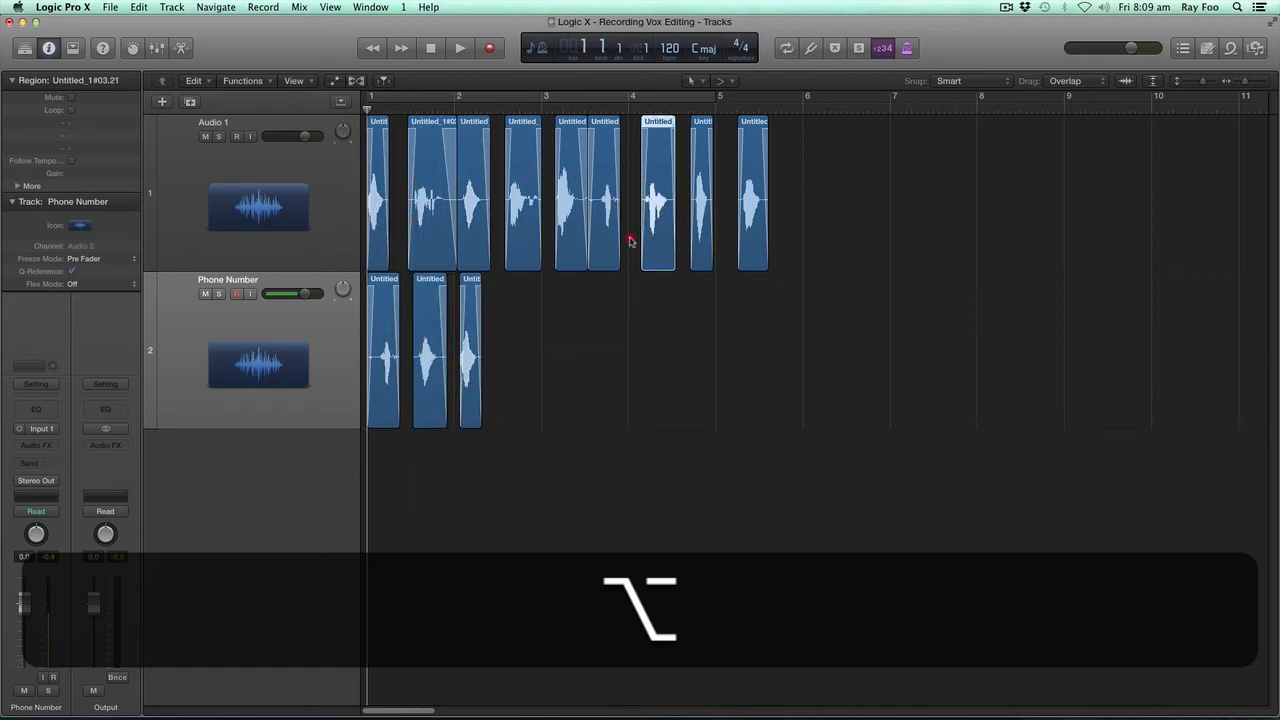
{"action": "left_click_drag", "start_coordinate": [648, 232], "coordinate": [514, 320]}
{"action": "left_click_drag", "start_coordinate": [652, 205], "coordinate": [584, 348]}
{"action": "left_click_drag", "start_coordinate": [752, 210], "coordinate": [648, 347]}
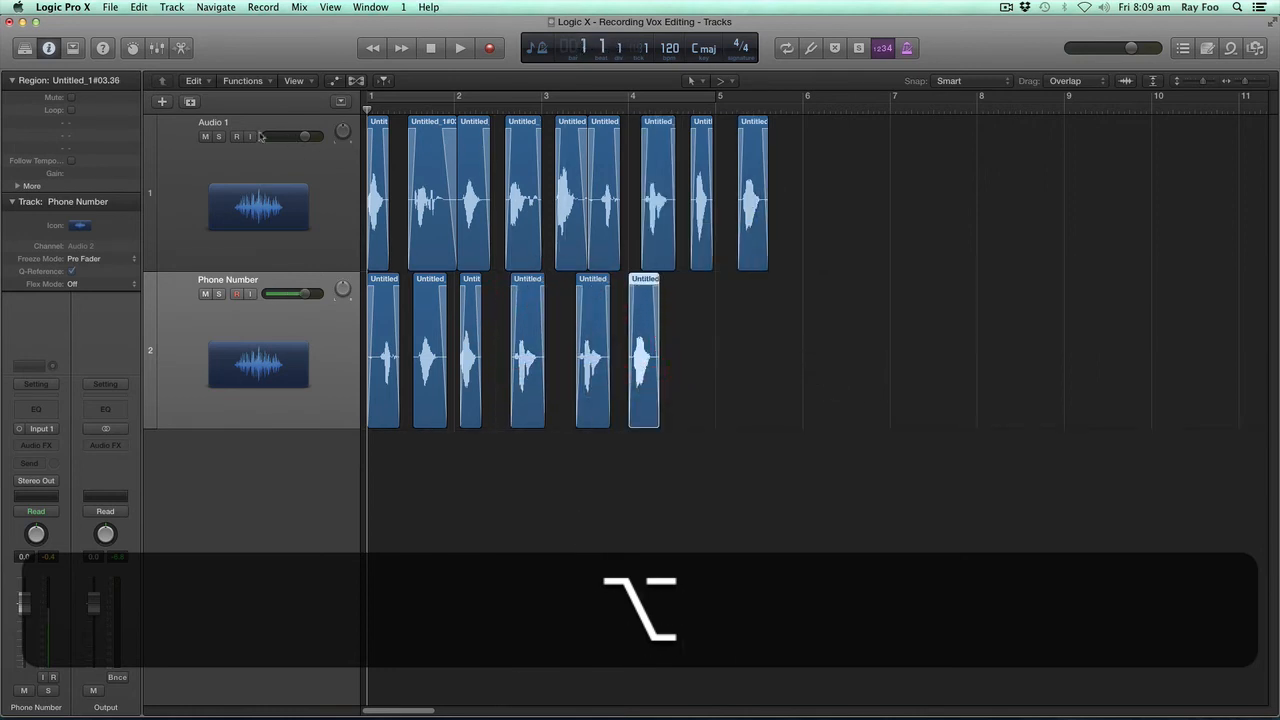
- Mute the Audio 1 track and play back the rearranged words on the Phone Number track
{"action": "left_click", "coordinate": [205, 137]}
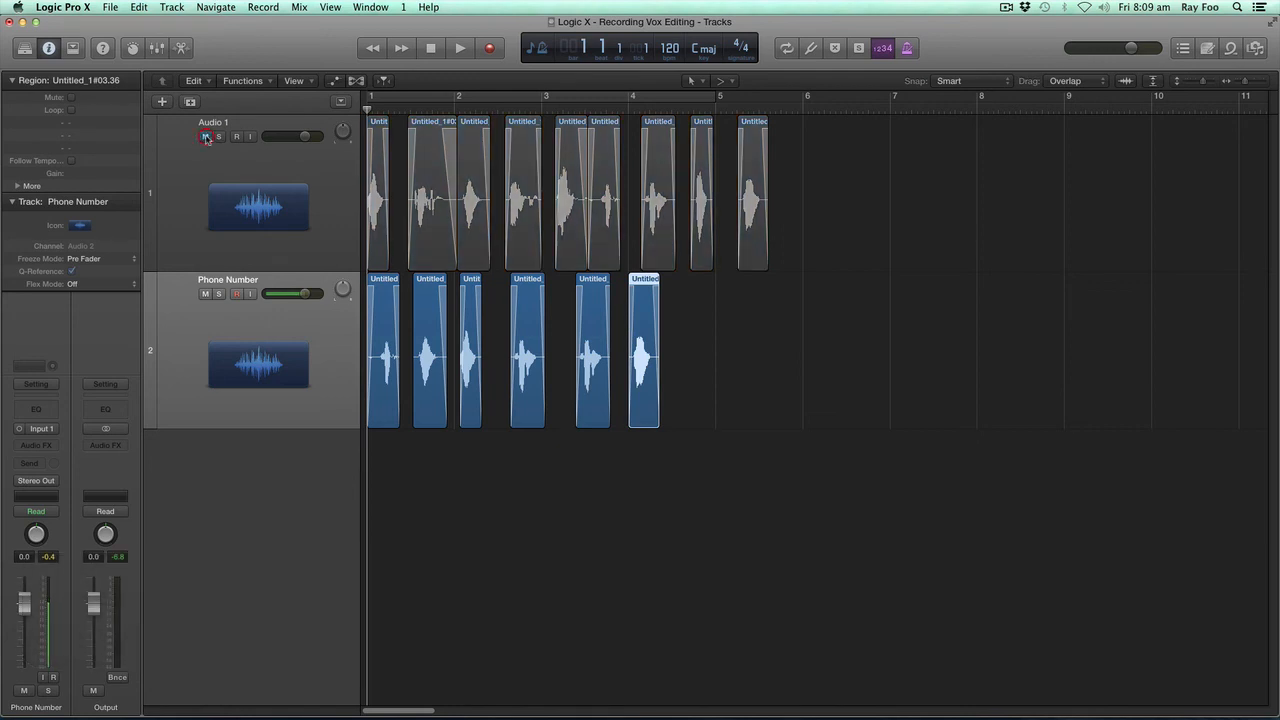
{"action": "key", "text": "space"}
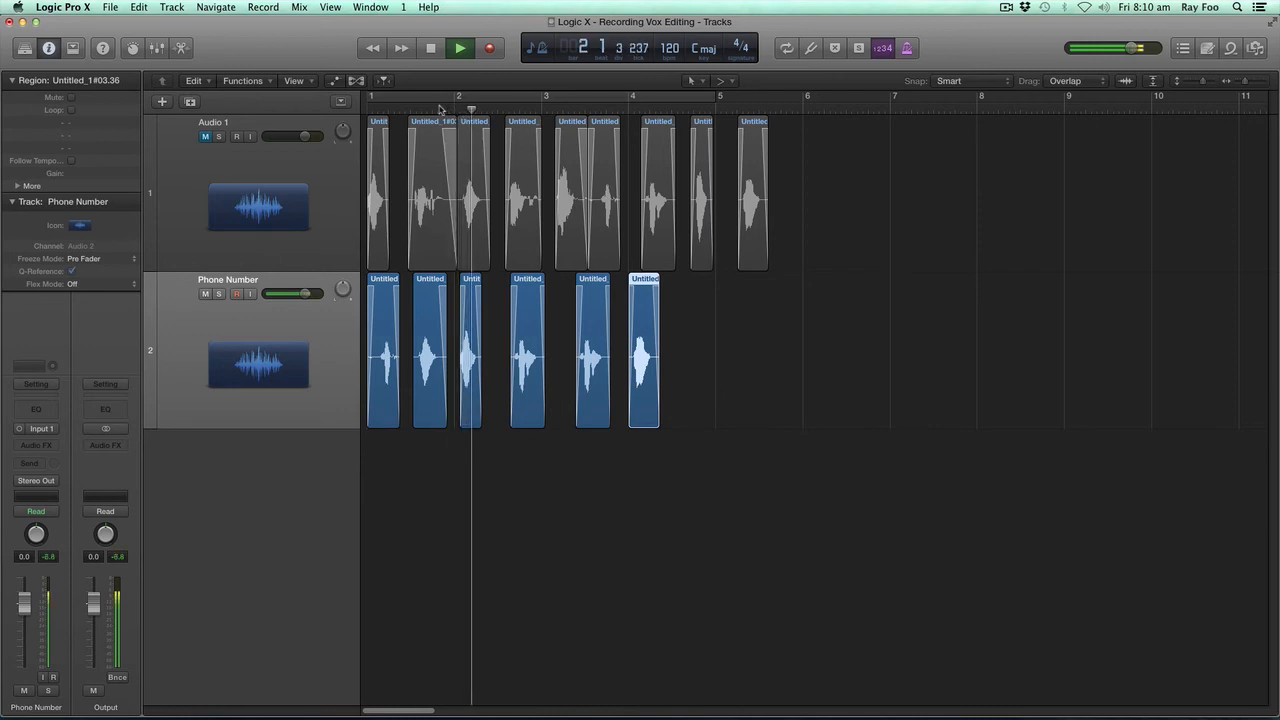
- Move the fourth to sixth regions on the Phone Number track earlier to tighten the gaps between words, and play back the result
{"action": "key", "text": "space"}
{"action": "left_click_drag", "start_coordinate": [772, 431], "coordinate": [509, 322]}
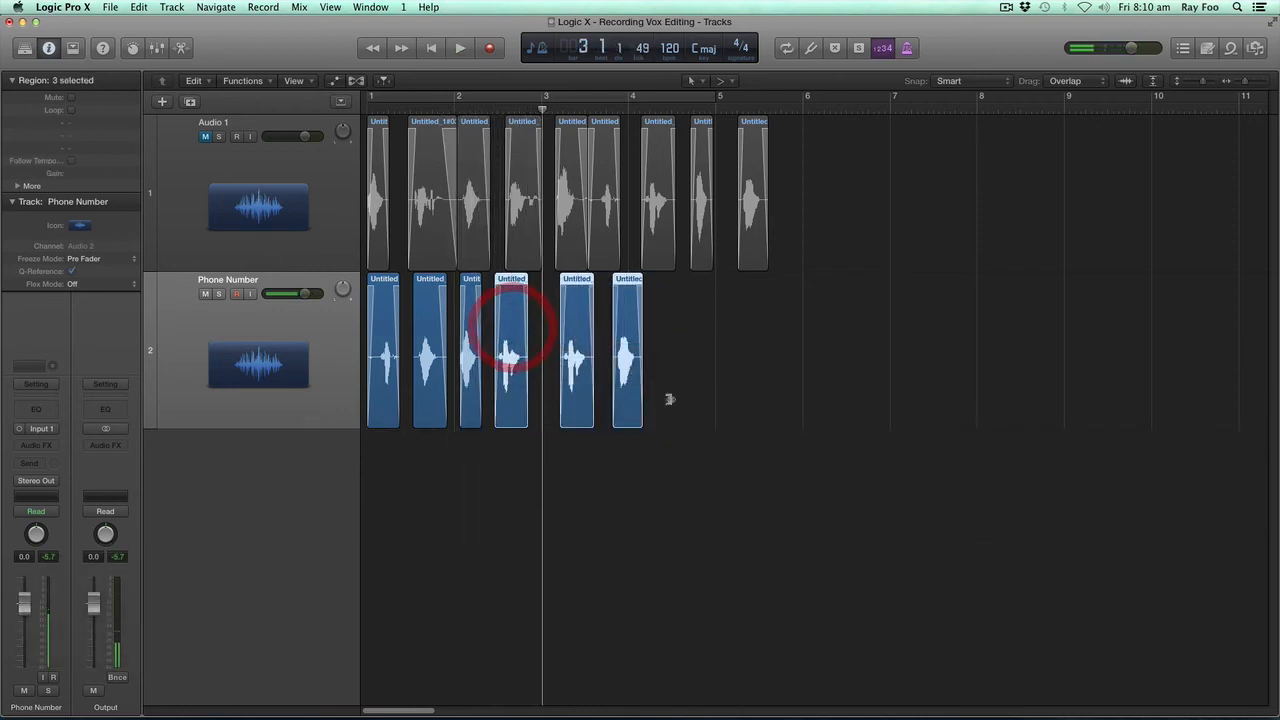
{"action": "left_click", "coordinate": [660, 400]}
{"action": "left_click_drag", "start_coordinate": [571, 357], "coordinate": [598, 341]}
{"action": "left_click", "coordinate": [672, 324], "text": "alt"}
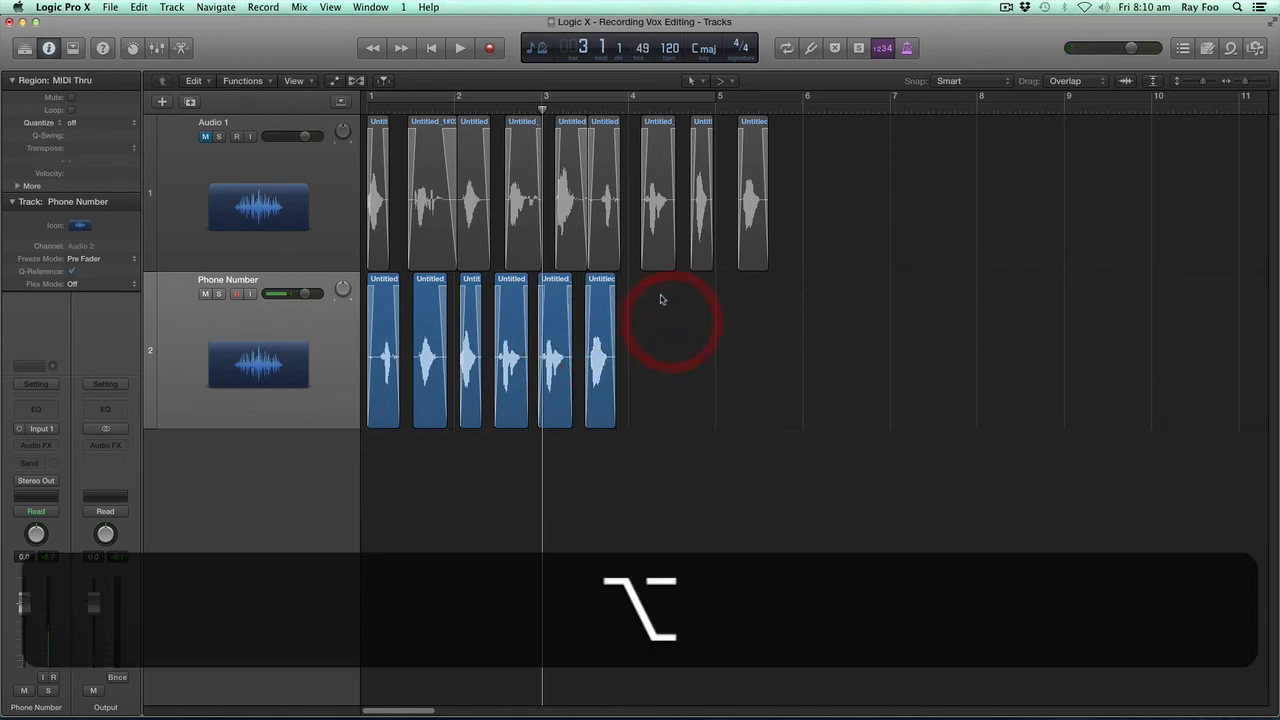
{"action": "key", "text": "space"}
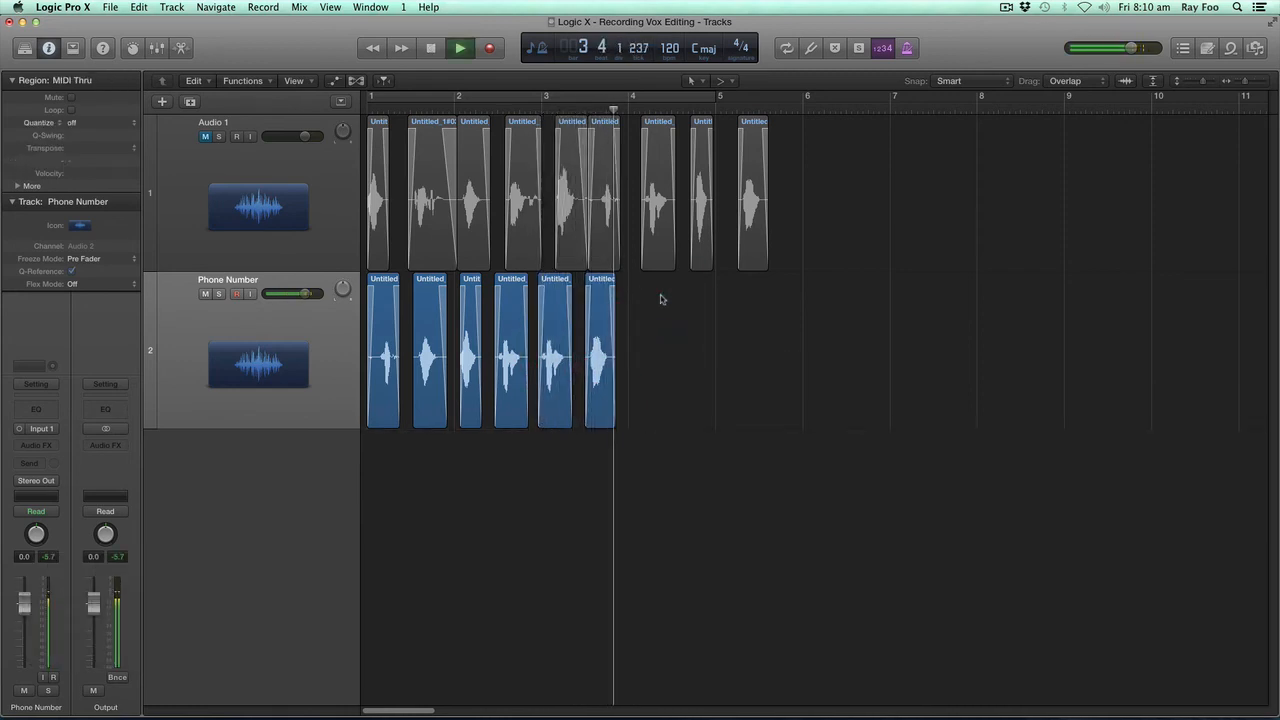
{"action": "key", "text": "space"}
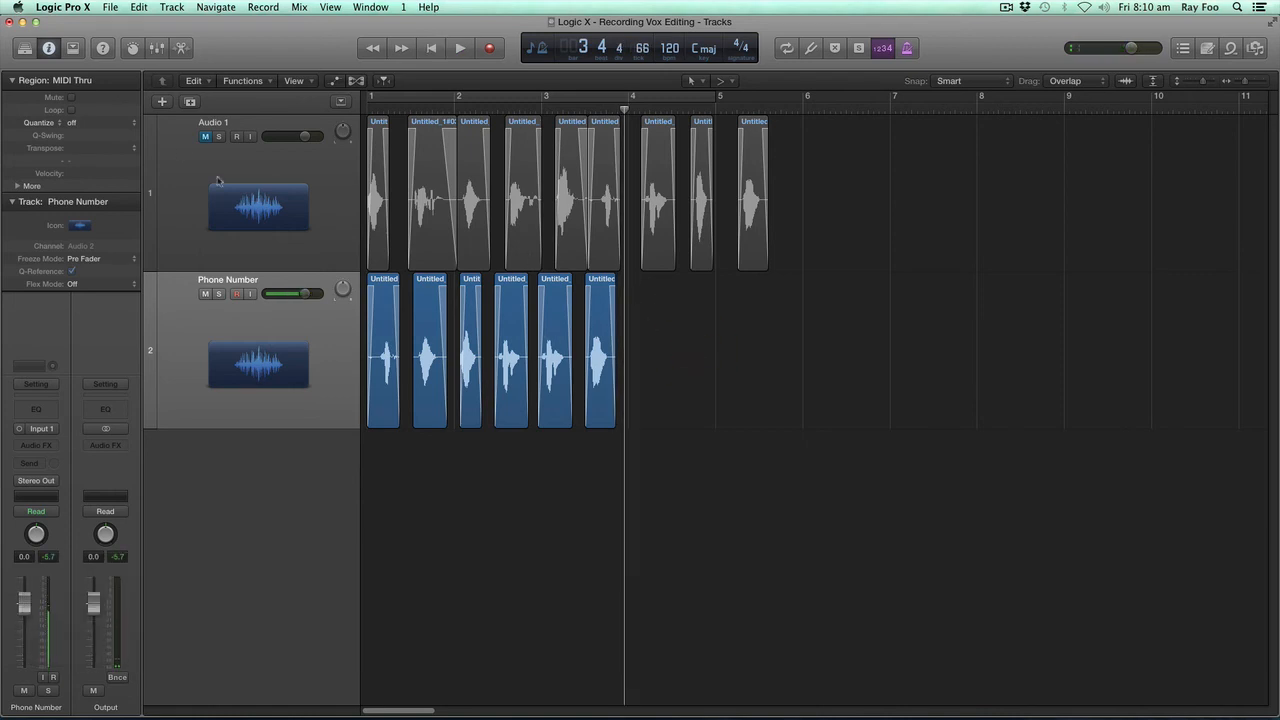
- Unmute Audio 1 and copy its third, fourth, eighth and ninth word regions in that order to the end of the Phone Number track
{"action": "left_click", "coordinate": [203, 136]}
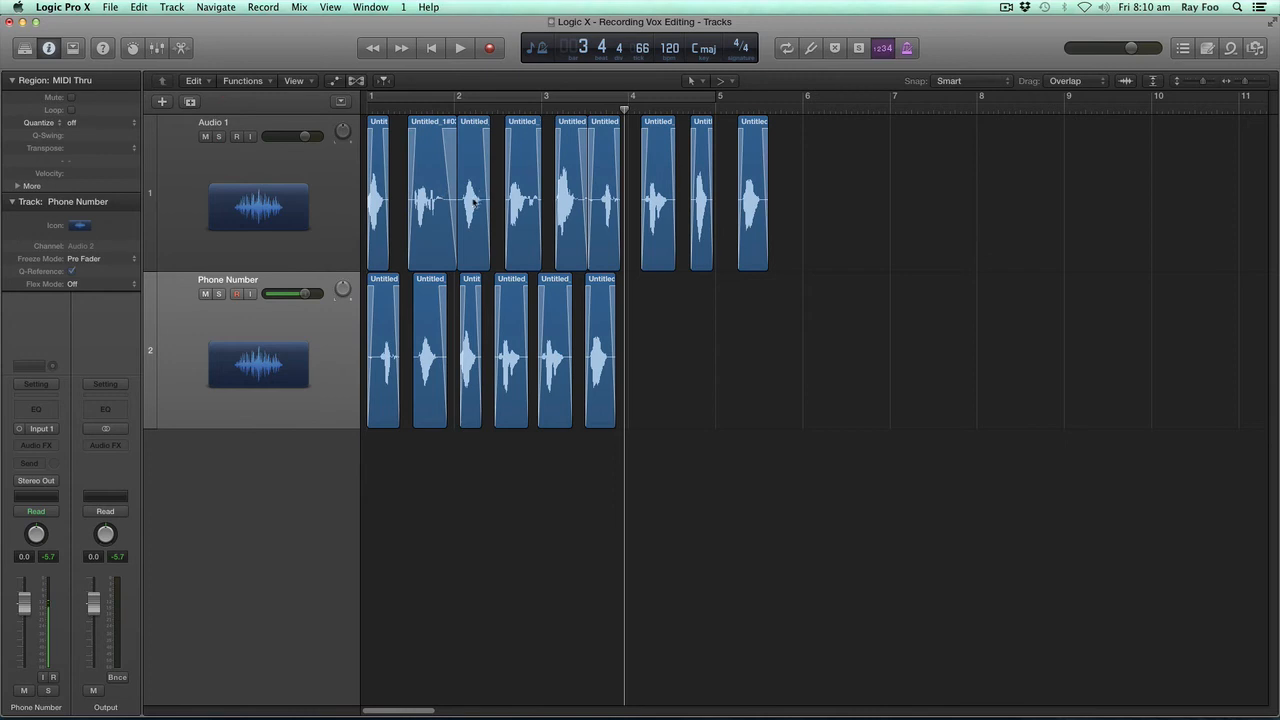
{"action": "left_click_drag", "start_coordinate": [474, 200], "coordinate": [633, 329]}
{"action": "left_click_drag", "start_coordinate": [532, 202], "coordinate": [689, 341]}
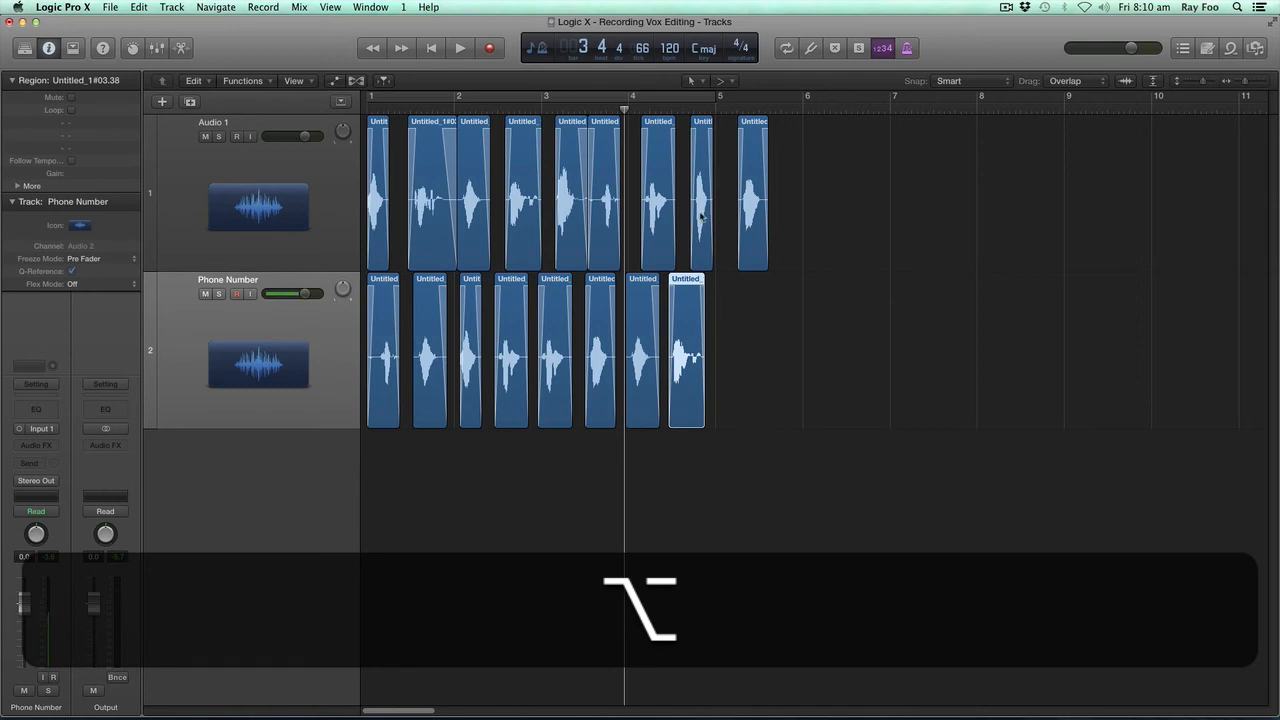
{"action": "left_click_drag", "start_coordinate": [701, 216], "coordinate": [735, 333]}
{"action": "left_click_drag", "start_coordinate": [755, 190], "coordinate": [751, 330]}
- Mute Audio 1 again and play back the four words just added to the Phone Number track
{"action": "left_click", "coordinate": [205, 137]}
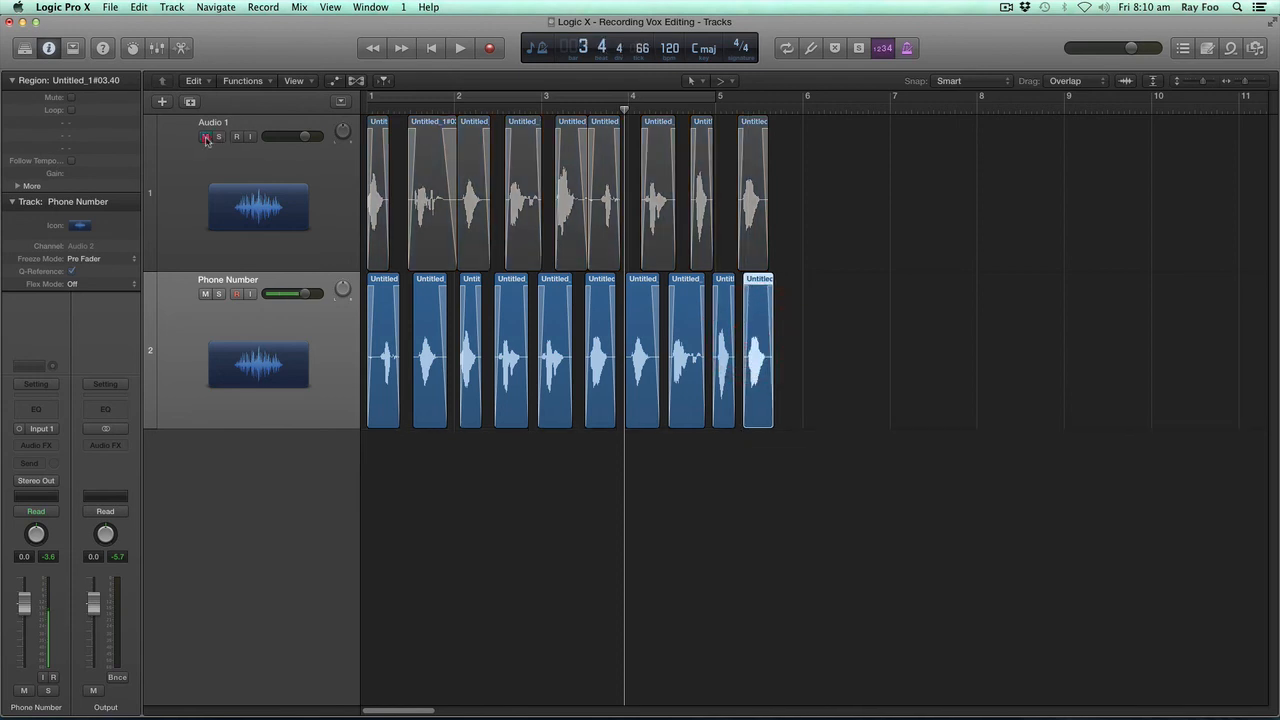
{"action": "key", "text": "space"}
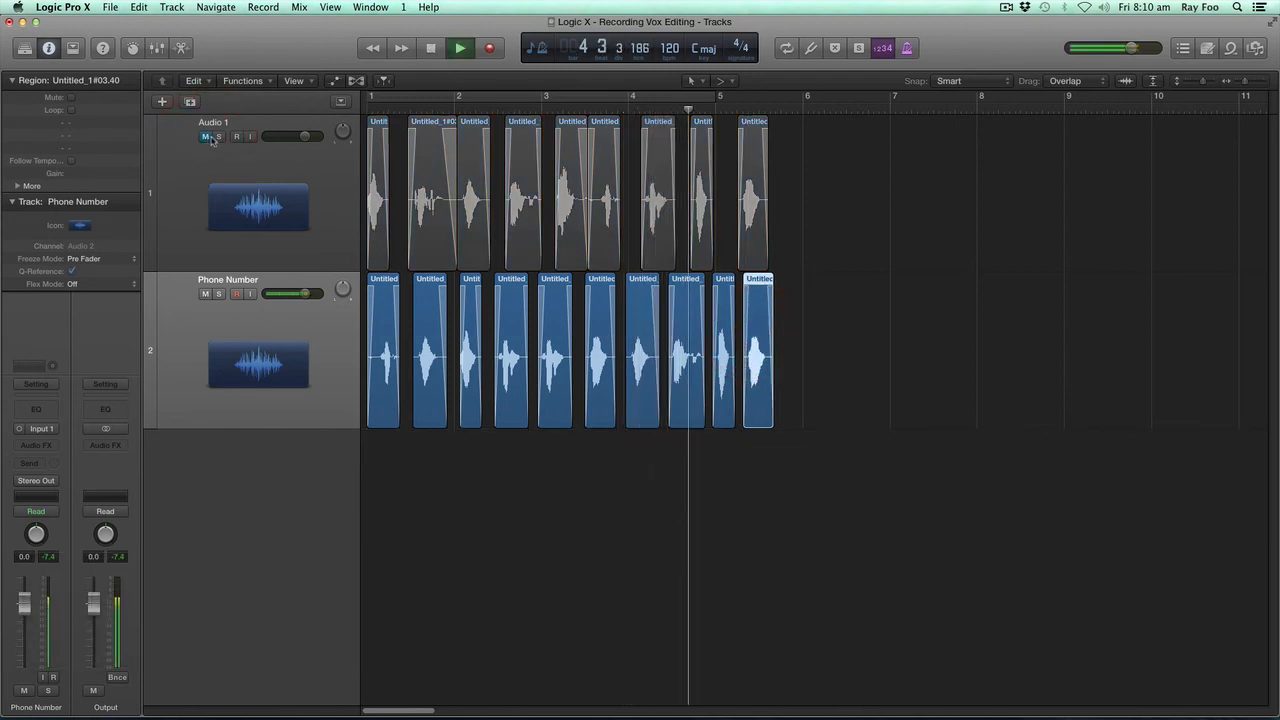
{"action": "key", "text": "space"}
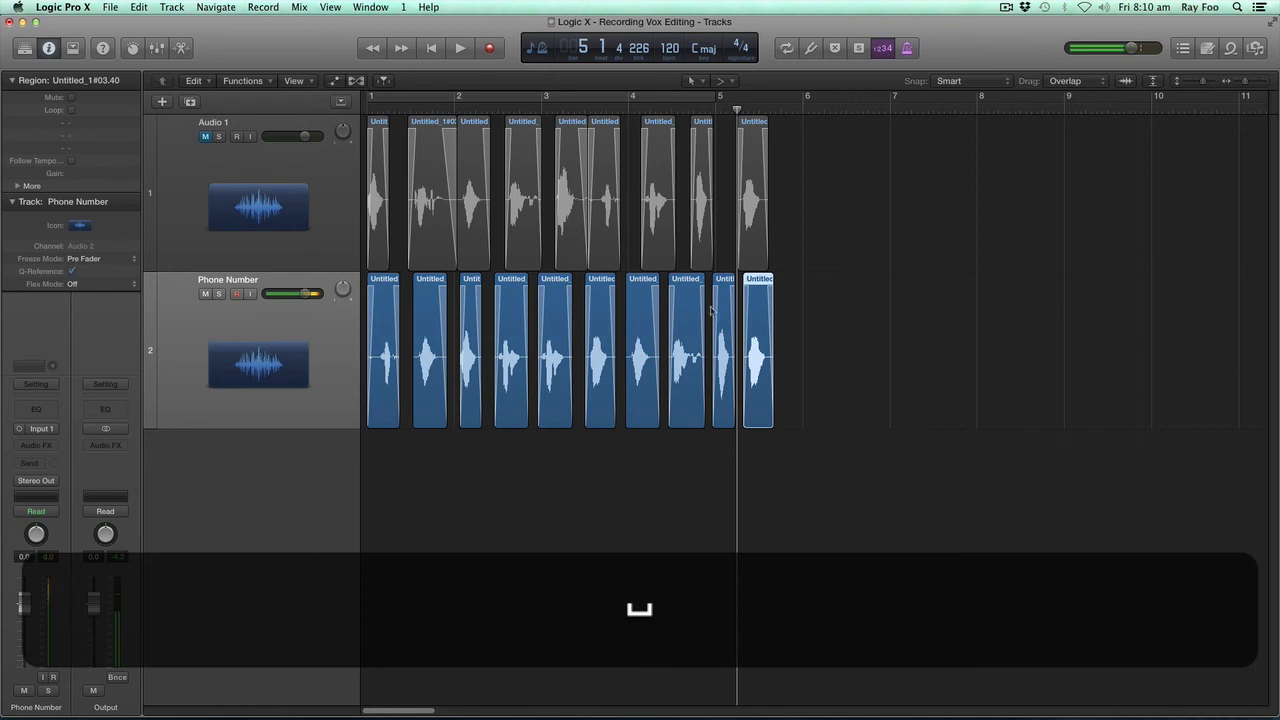
- Inspect the seventh and second word regions on the Phone Number track, and return the playhead to the start of bar 1
{"action": "key", "text": "super"}
{"action": "left_click", "coordinate": [627, 287], "text": "super"}
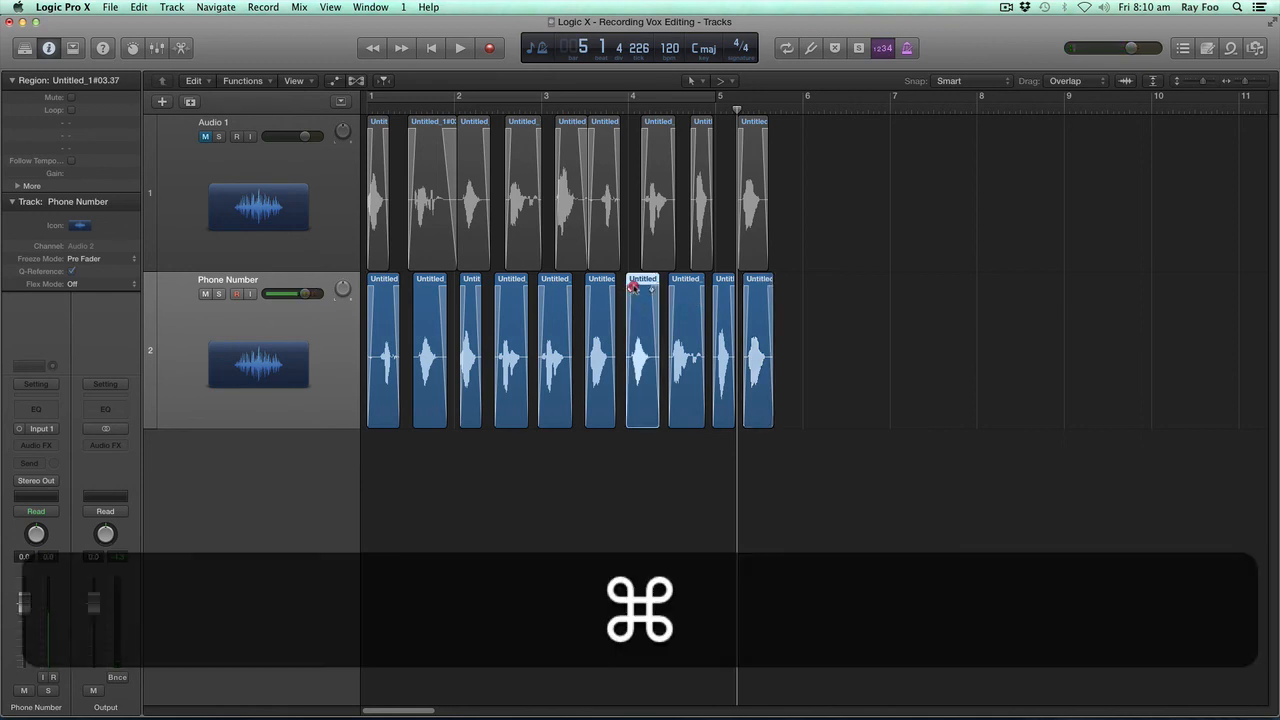
{"action": "left_click", "coordinate": [414, 285], "text": "super"}
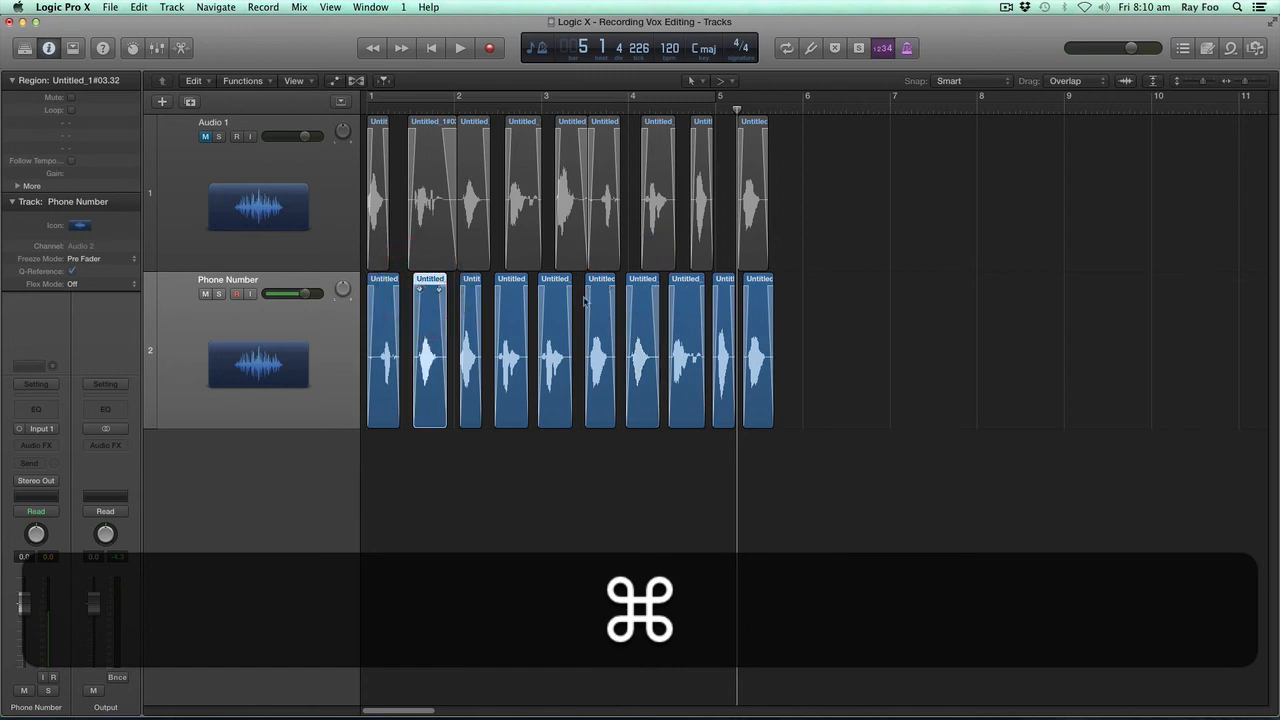
{"action": "key", "text": "Return"}
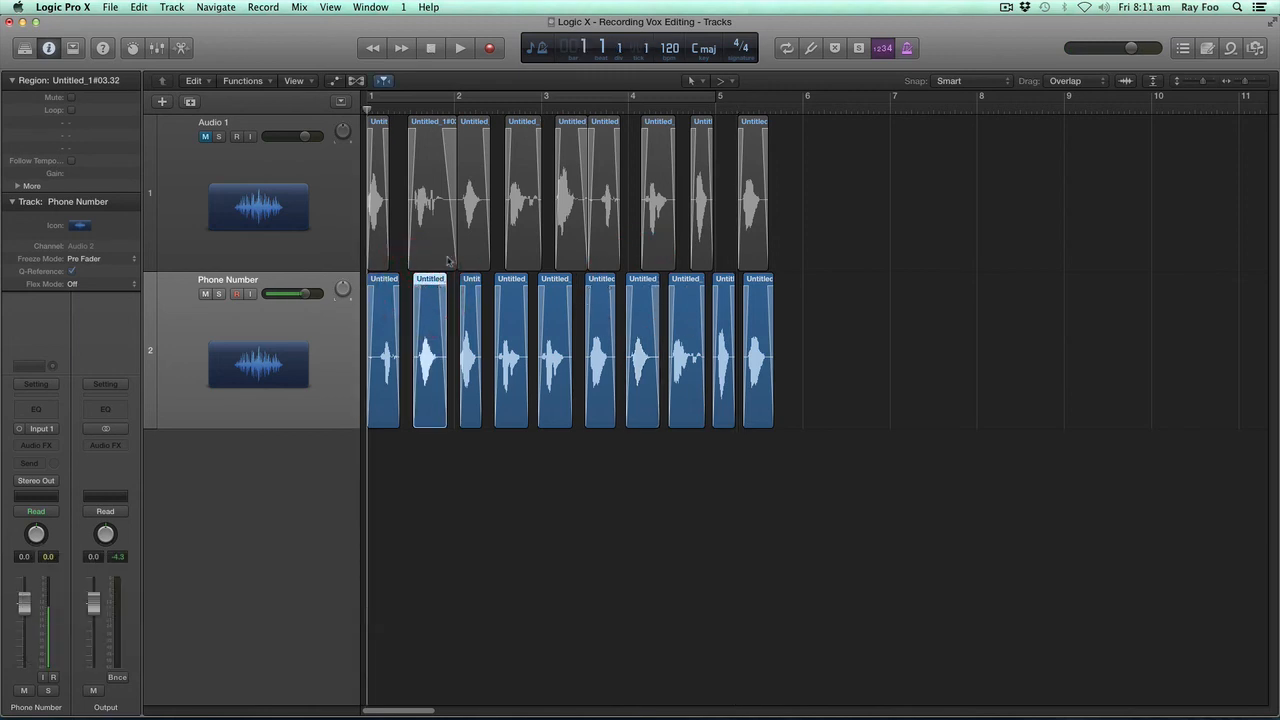
- Go through the ten separate word regions on the Phone Number track one by one, from the last to the first
{"action": "left_click", "coordinate": [815, 364]}
{"action": "left_click", "coordinate": [757, 349]}
{"action": "left_click", "coordinate": [718, 343]}
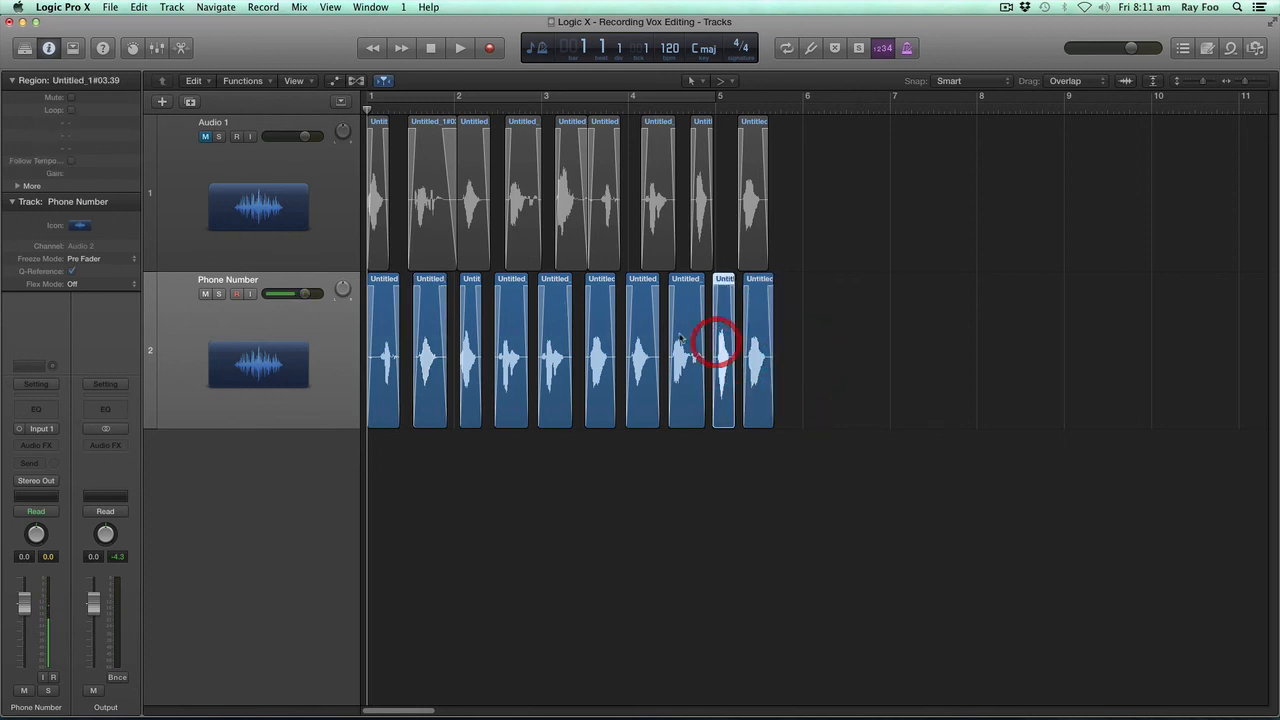
{"action": "left_click", "coordinate": [680, 340]}
{"action": "left_click", "coordinate": [645, 336]}
{"action": "left_click", "coordinate": [601, 334]}
{"action": "left_click", "coordinate": [557, 330]}
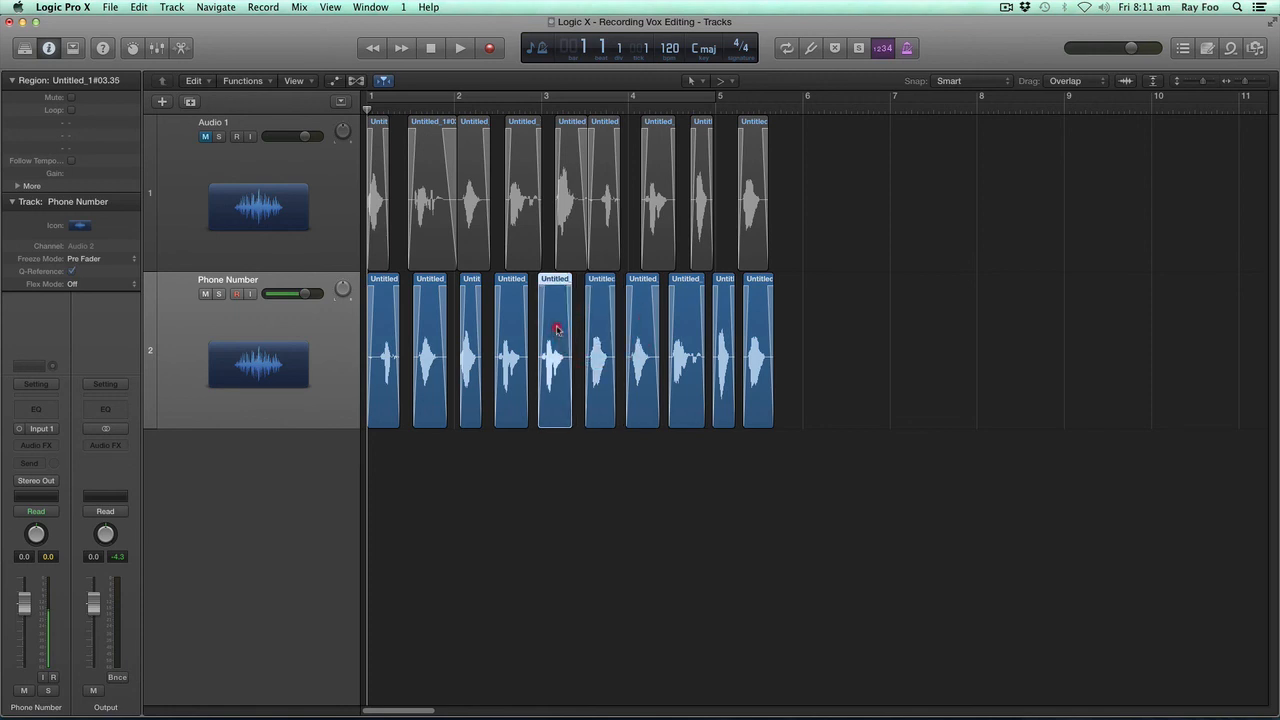
{"action": "left_click", "coordinate": [511, 323]}
{"action": "left_click", "coordinate": [471, 320]}
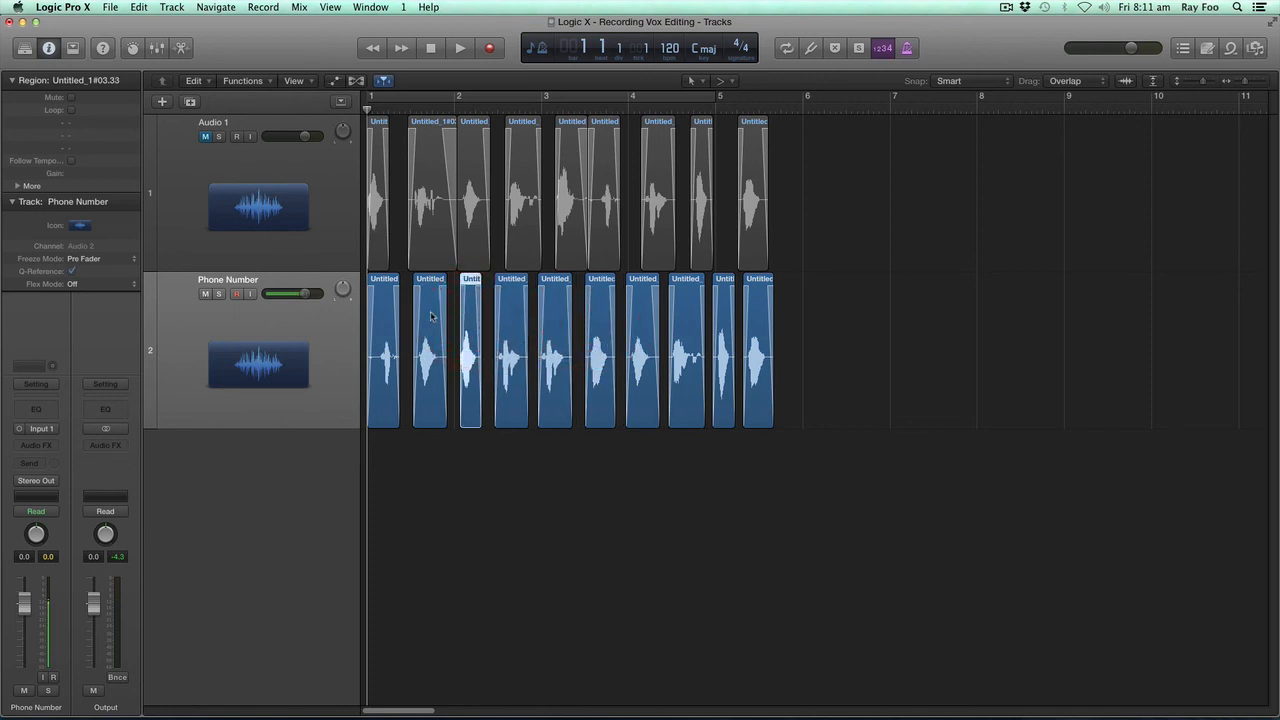
{"action": "left_click", "coordinate": [431, 316]}
{"action": "left_click", "coordinate": [383, 310]}
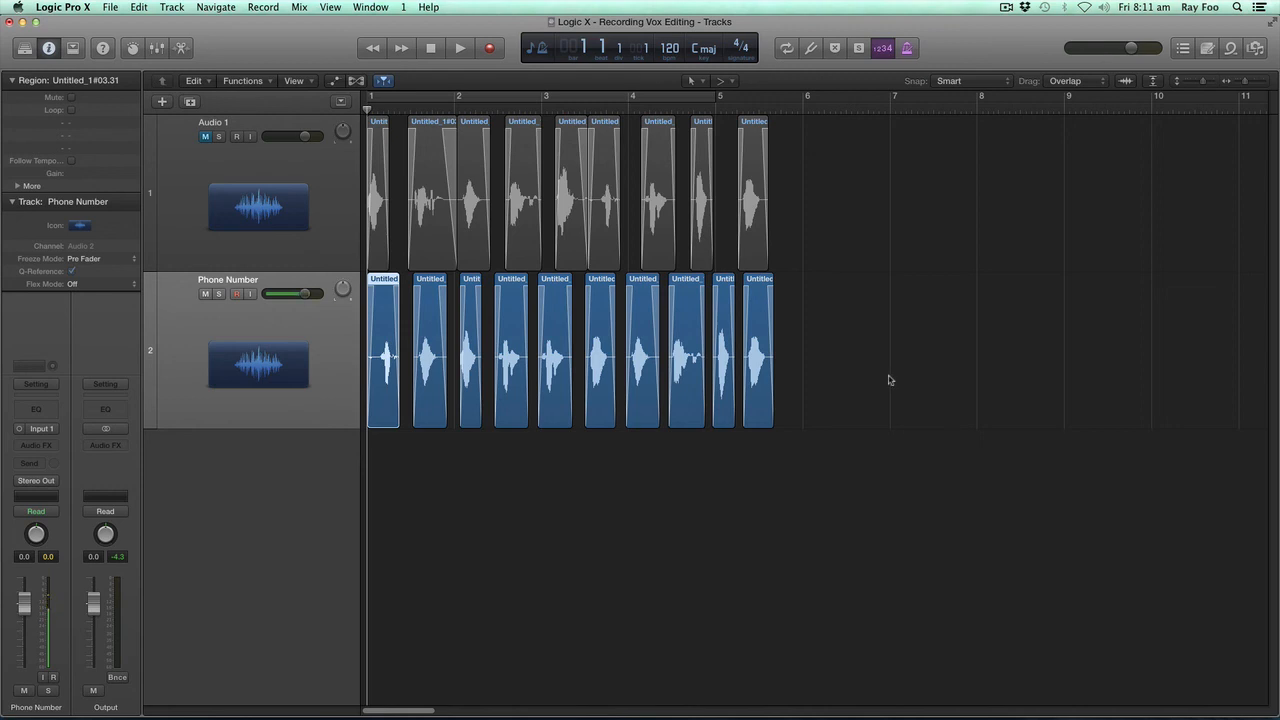
- Merge all ten Phone Number regions into one new audio file with the Glue Tool, and switch back to the Pointer Tool
{"action": "left_click_drag", "start_coordinate": [914, 390], "coordinate": [329, 356]}
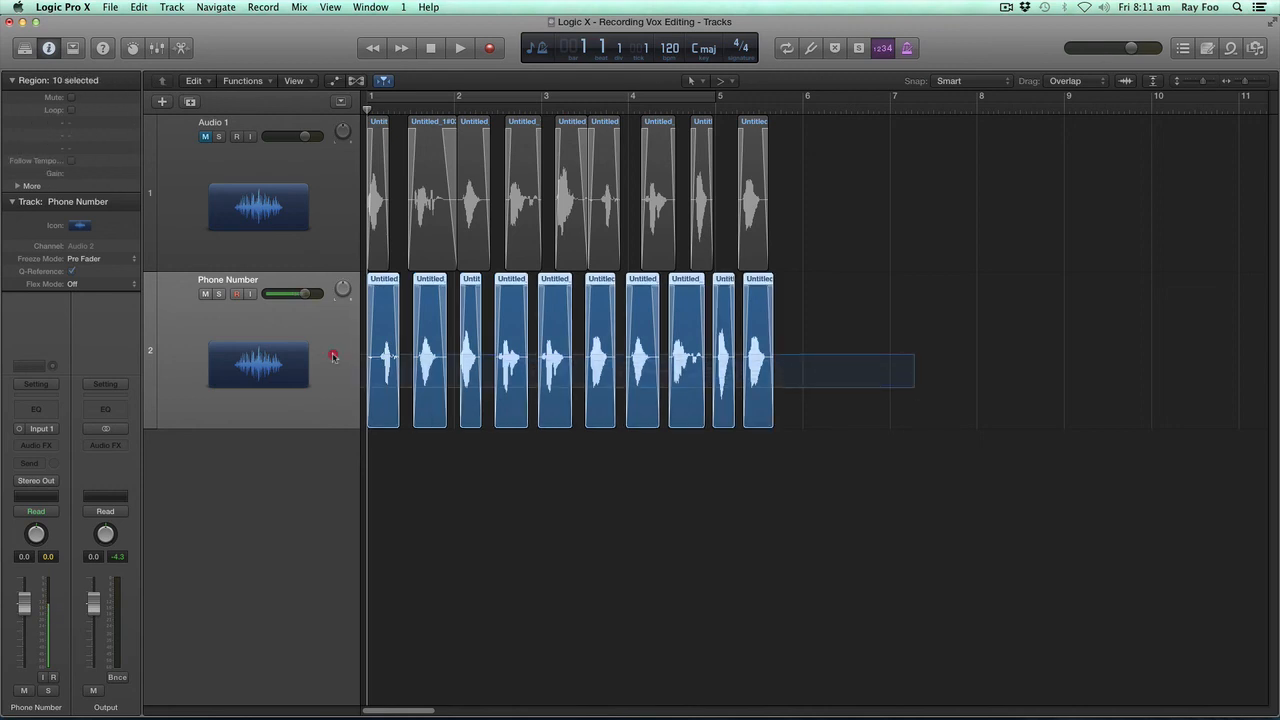
{"action": "key", "text": "t"}
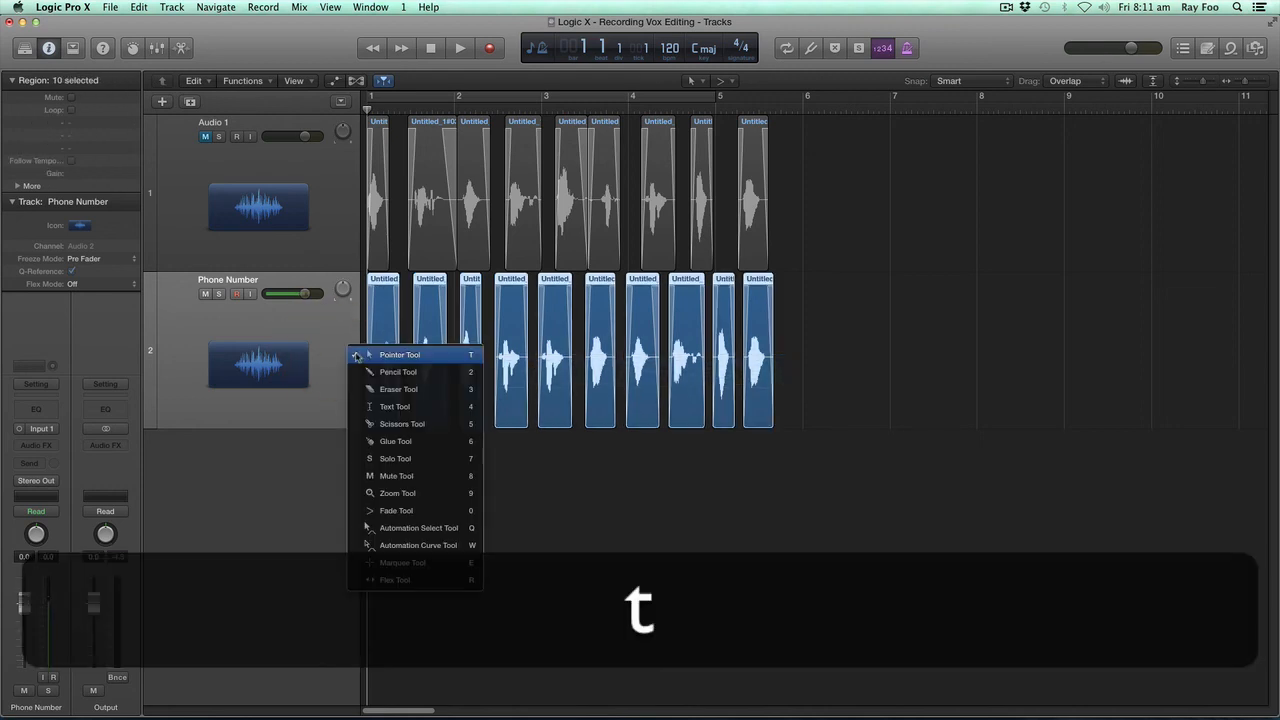
{"action": "left_click", "coordinate": [446, 442]}
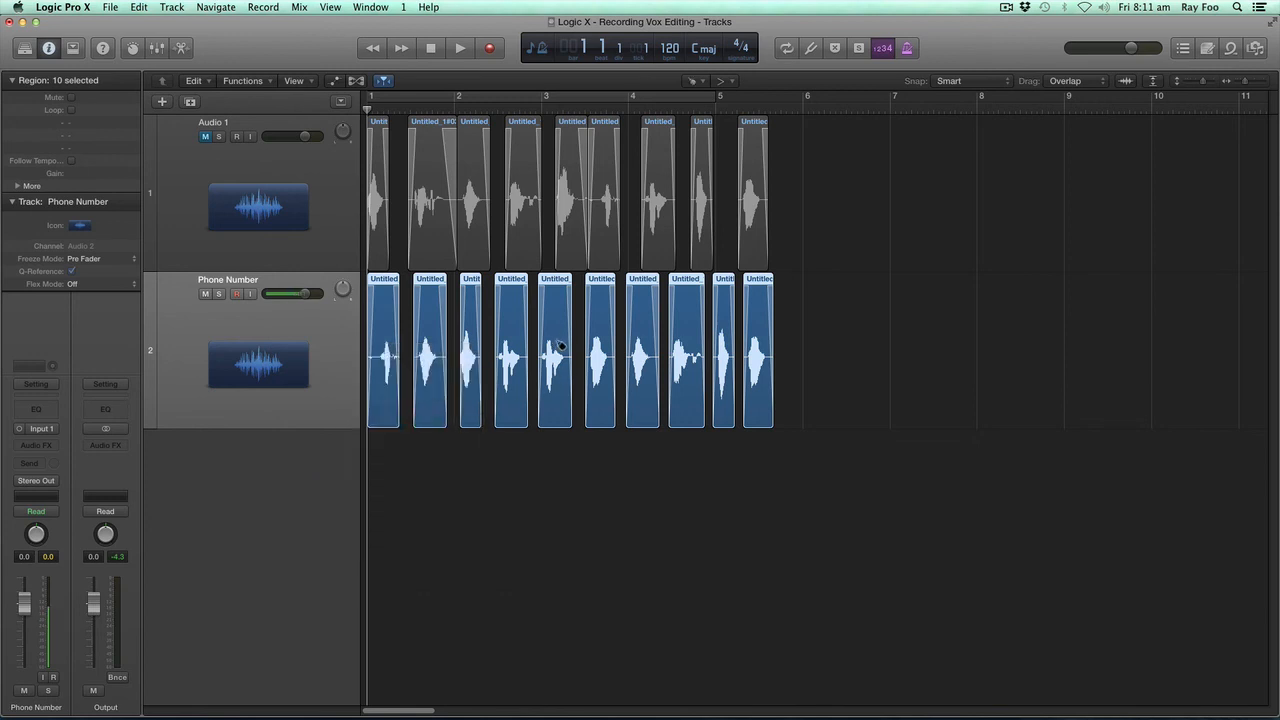
{"action": "left_click", "coordinate": [561, 331]}
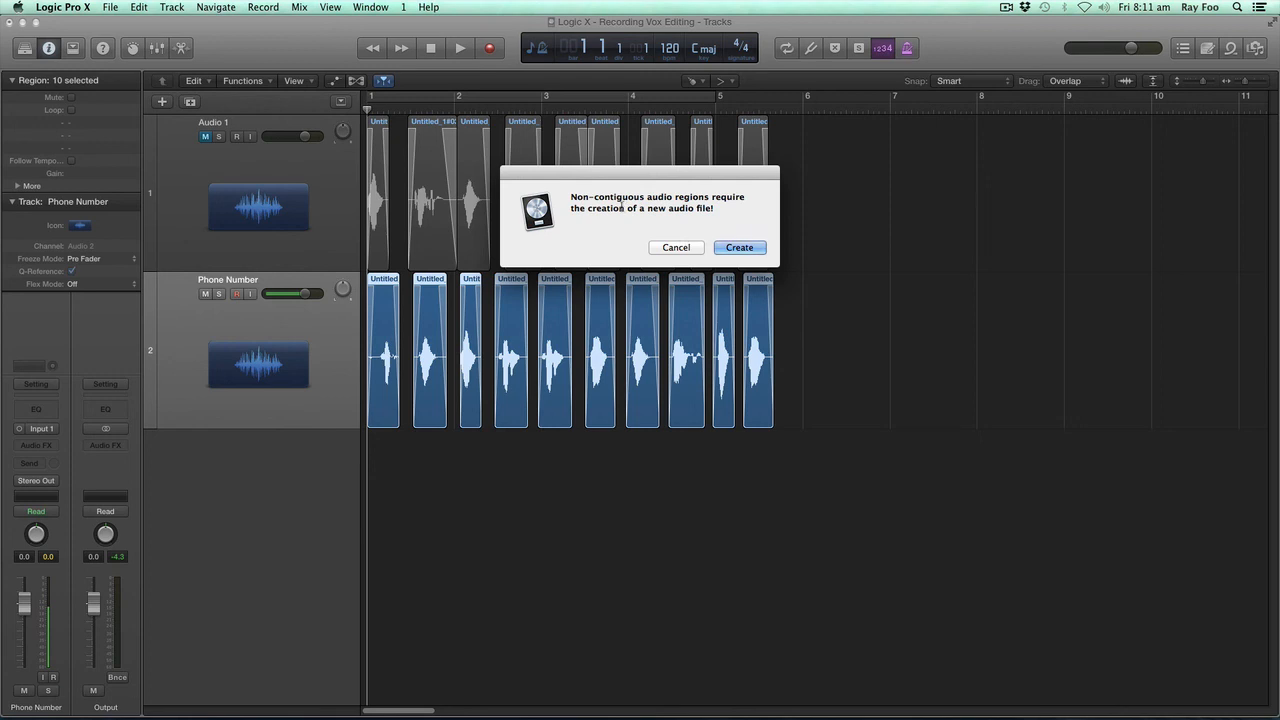
{"action": "left_click", "coordinate": [740, 247]}
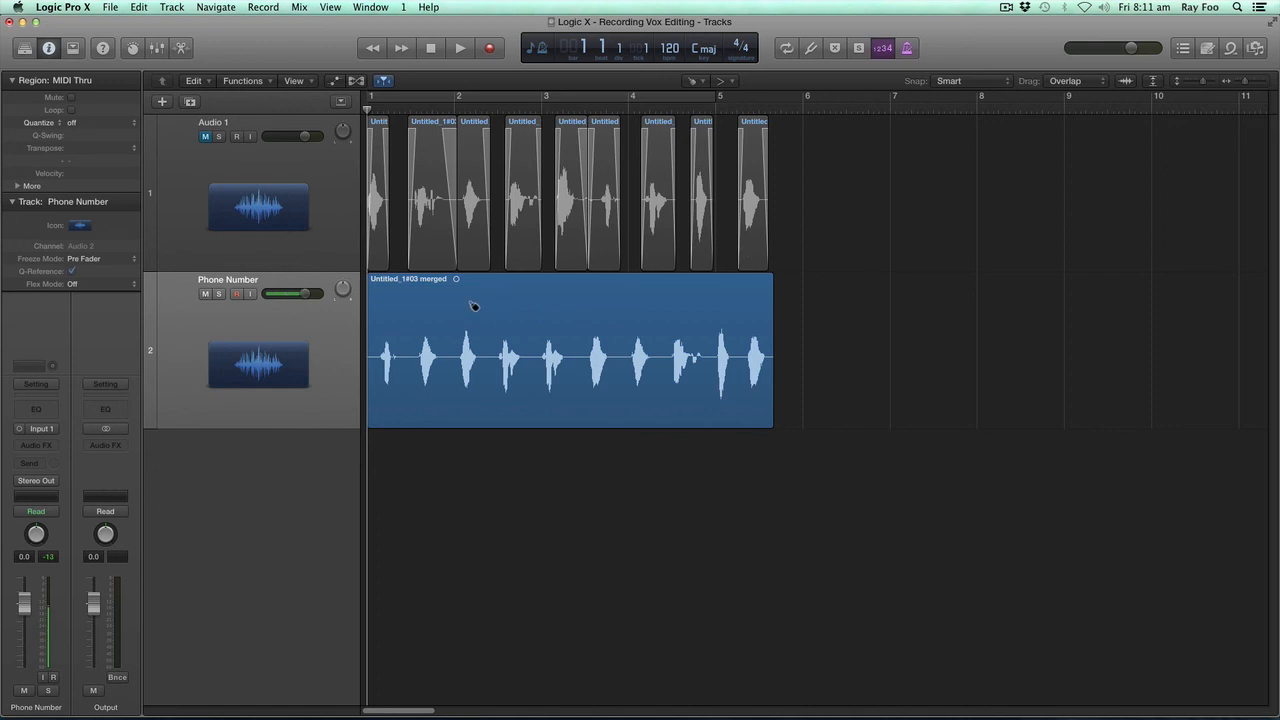
{"action": "key", "text": "t"}
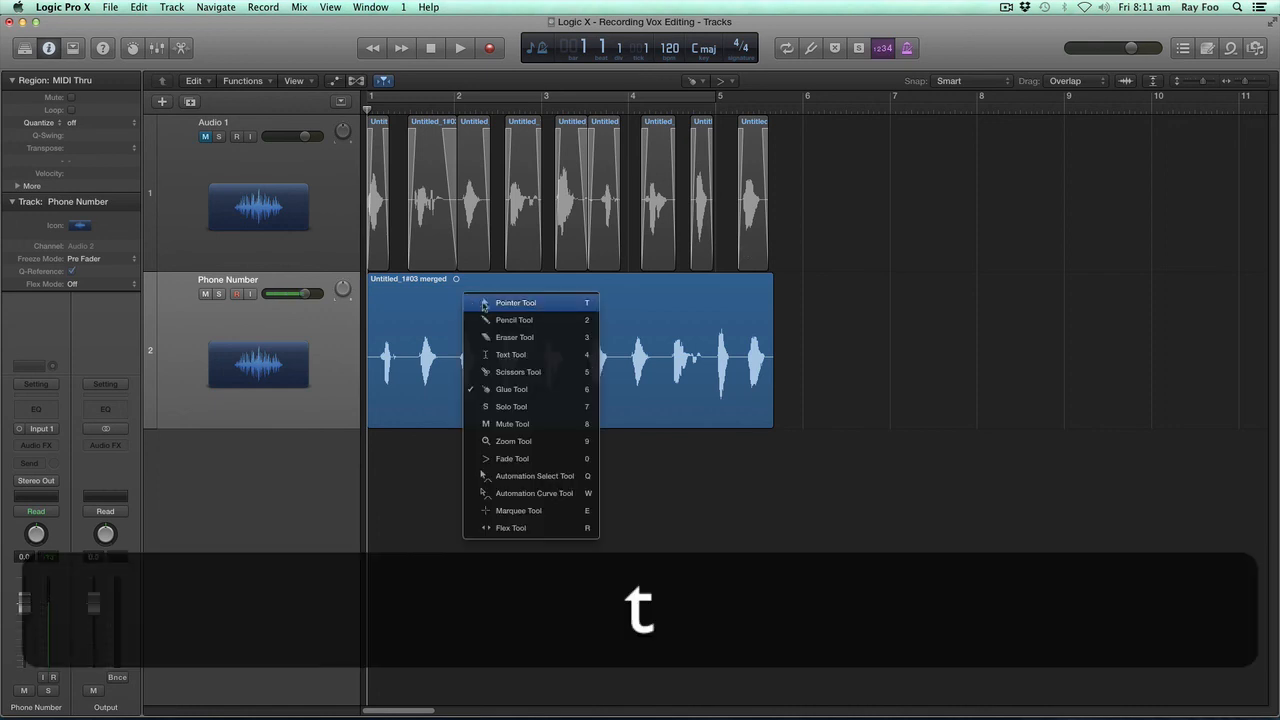
{"action": "left_click", "coordinate": [500, 304]}
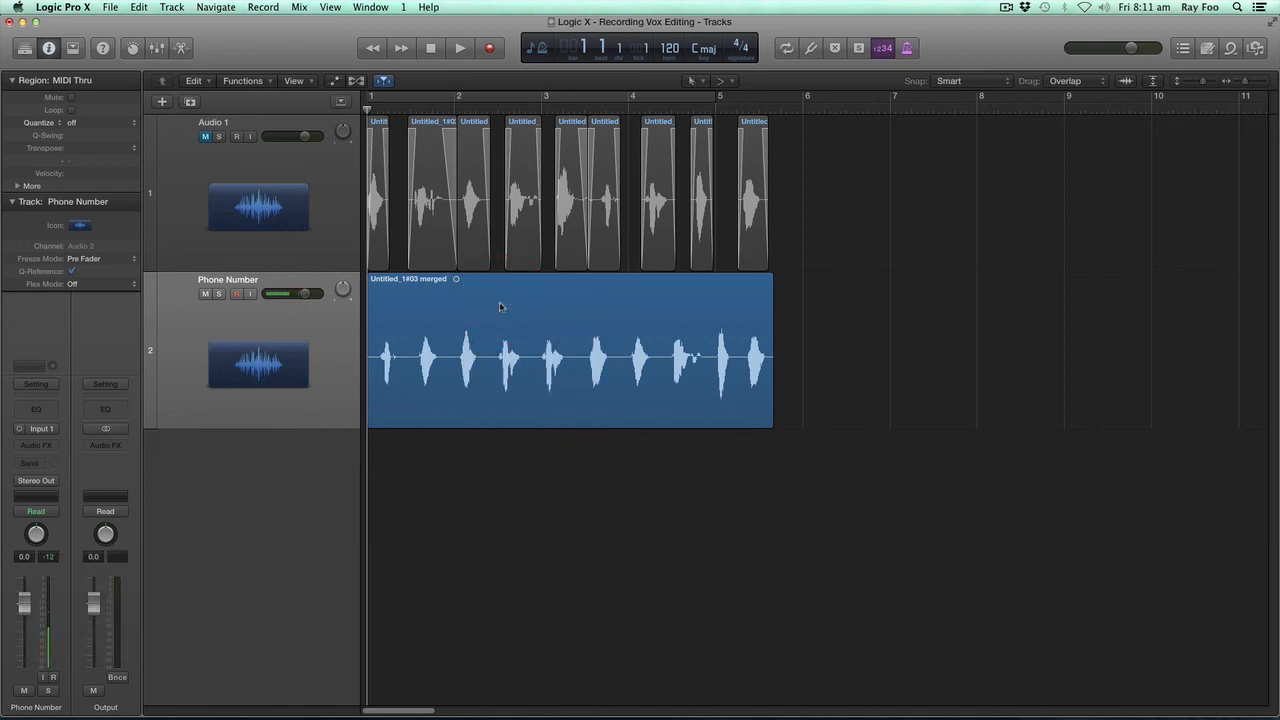